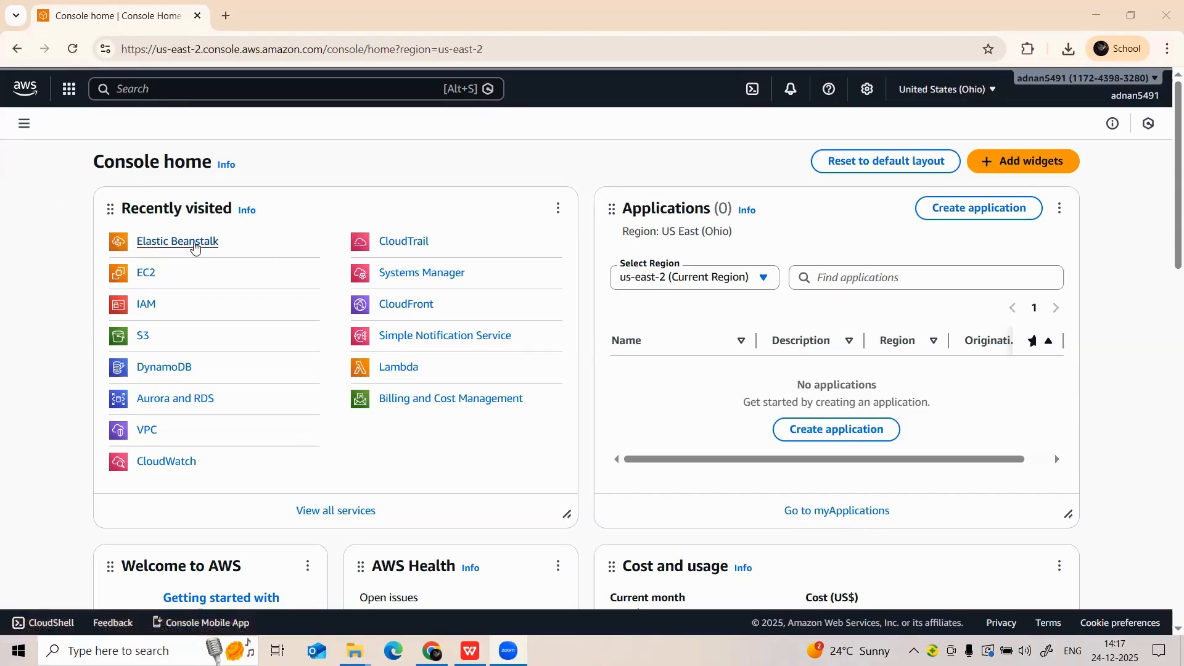
# Step: Create a new Elastic Beanstalk application named my-first-web-app
pyautogui.click(174, 246)
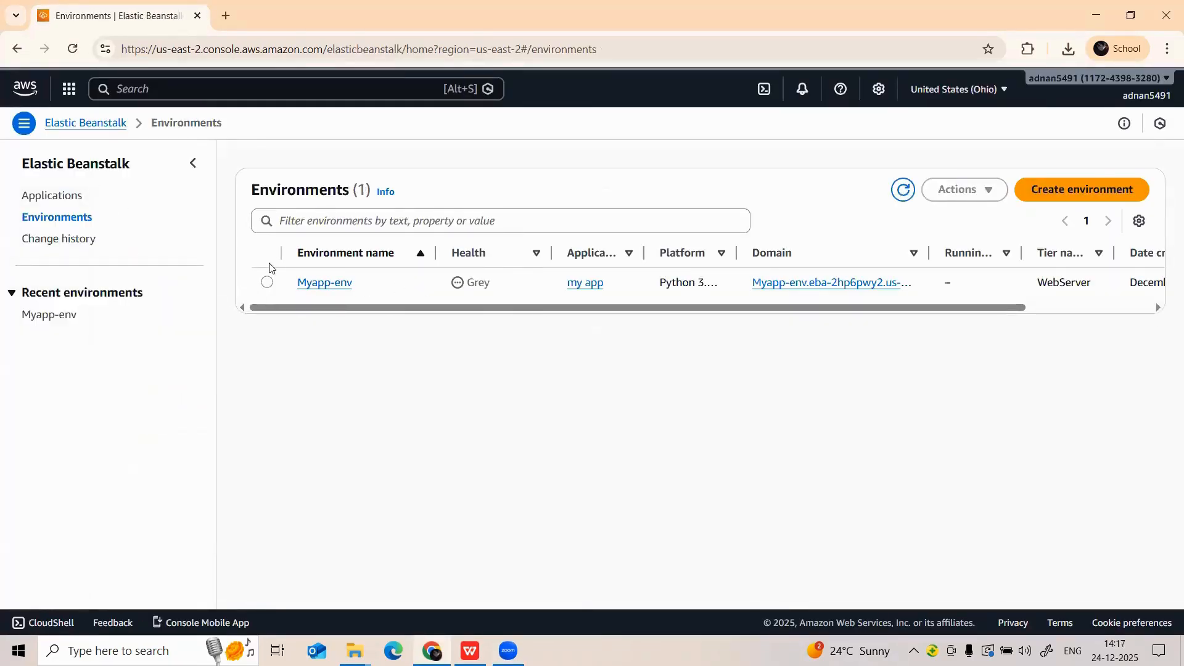
pyautogui.click(54, 202)
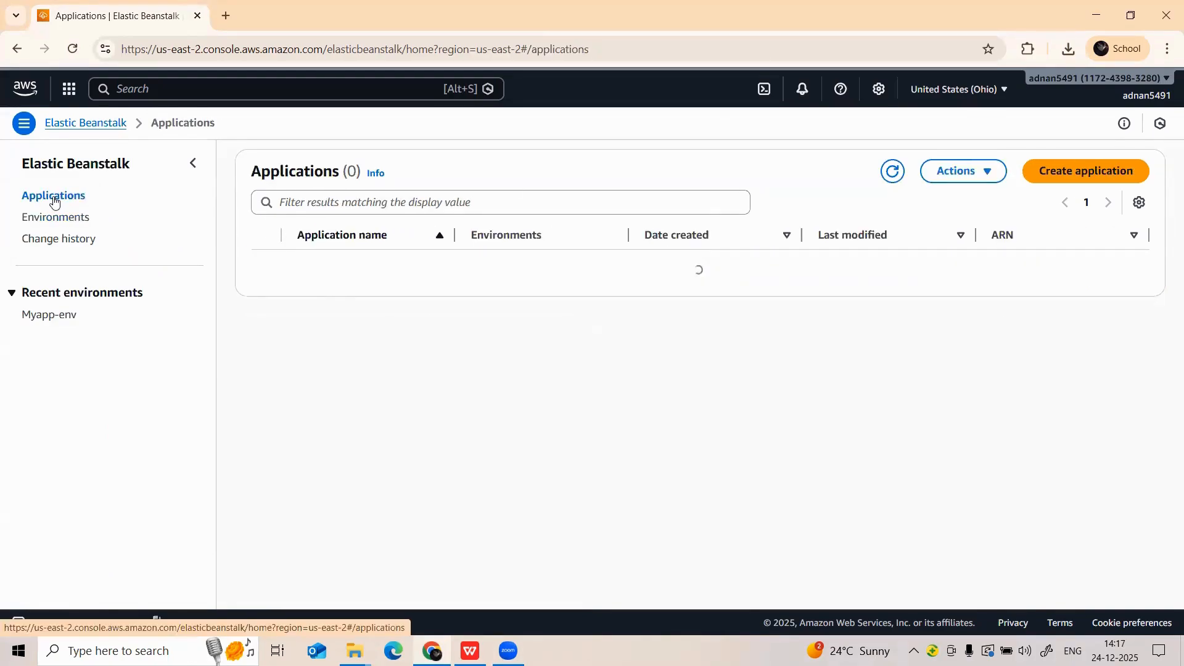
pyautogui.click(1065, 184)
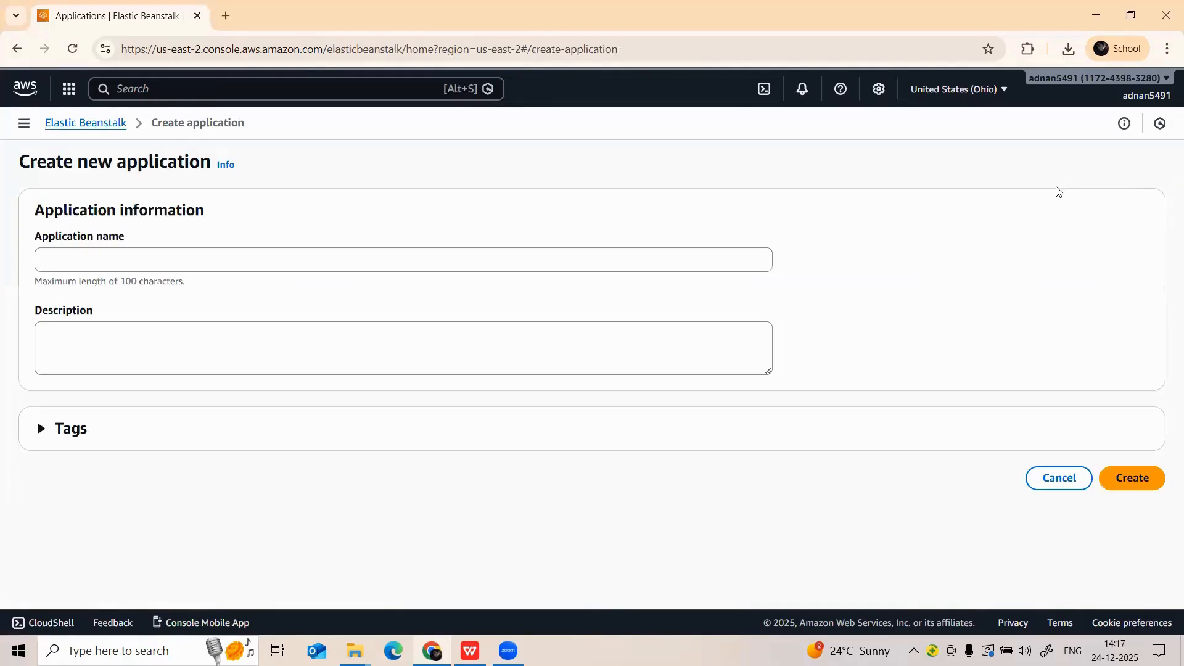
pyautogui.click(159, 260)
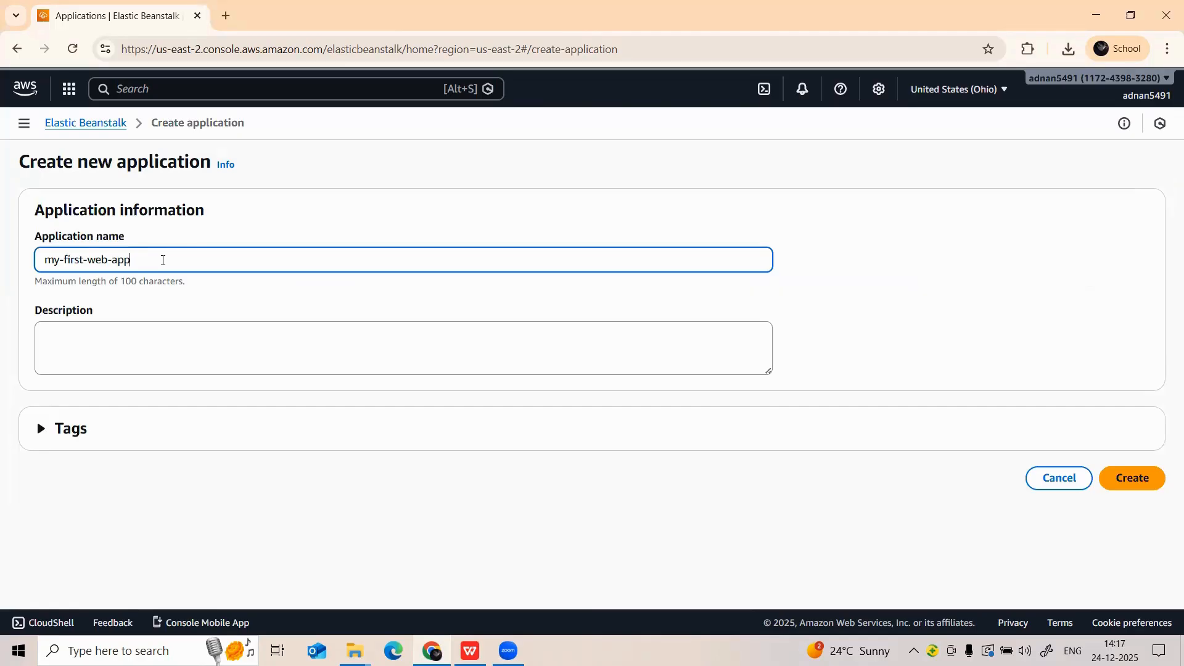
pyautogui.moveTo(163, 260); pyautogui.dragTo(357, 283)
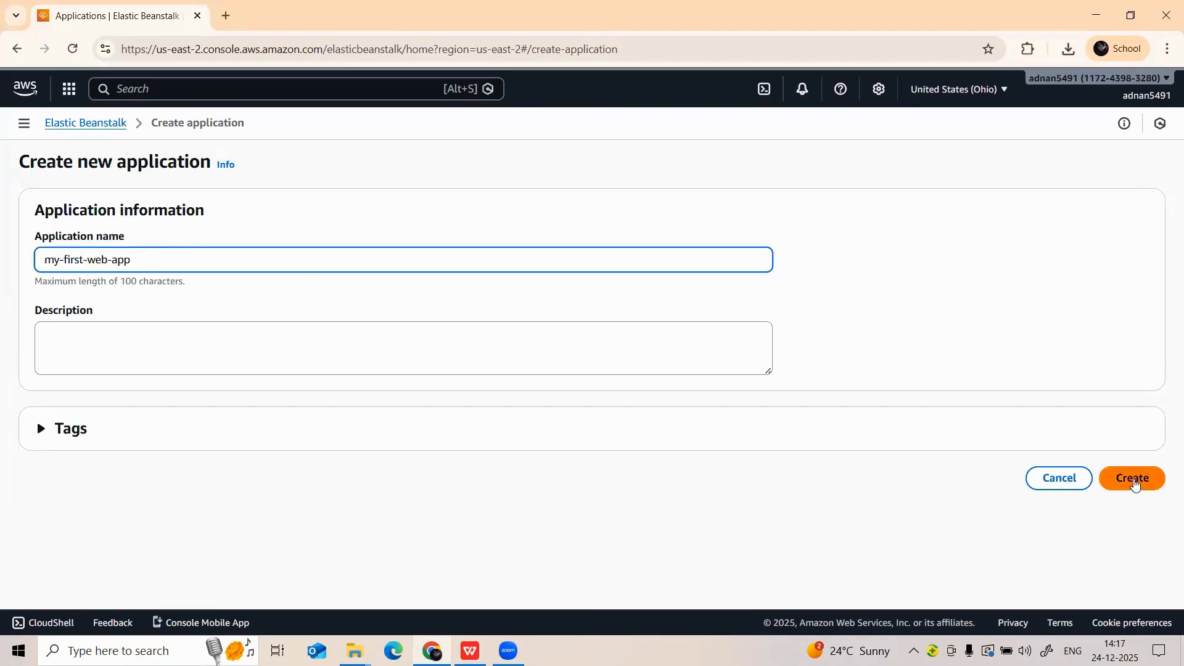
pyautogui.click(1134, 479)
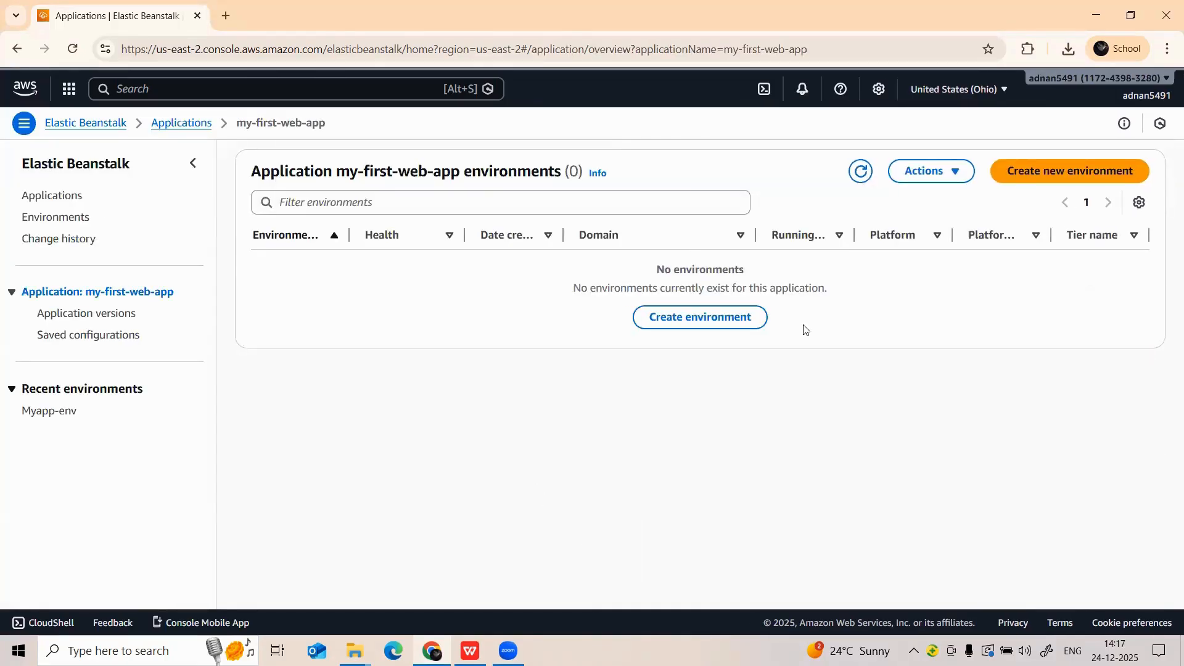
# Step: Start a new environment for my-first-web-app and choose Python as its platform
pyautogui.click(1042, 172)
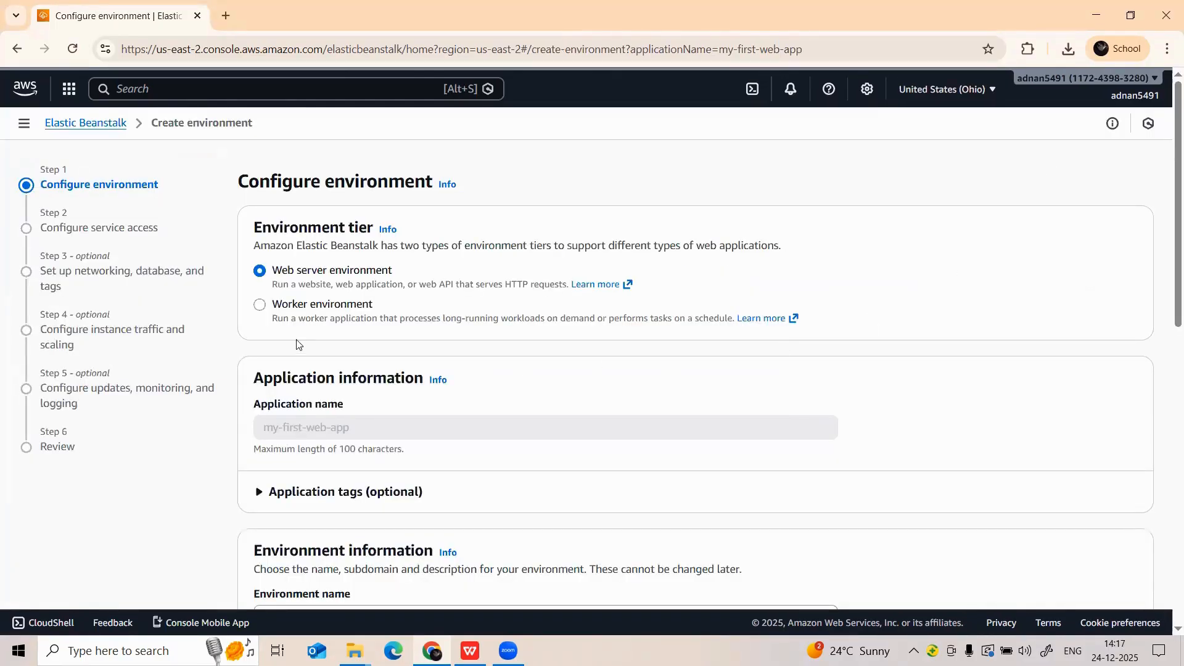
pyautogui.scroll(-3, 530, 272)
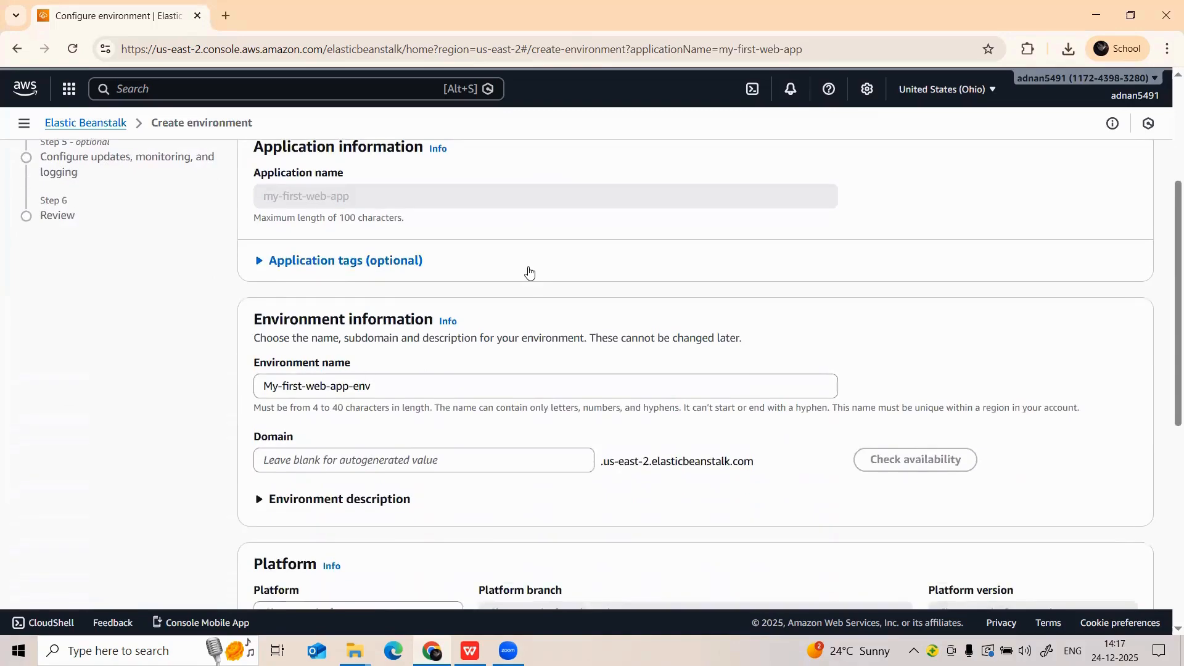
pyautogui.scroll(-2, 529, 272)
pyautogui.scroll(-2, 529, 272)
pyautogui.scroll(4, 407, 392)
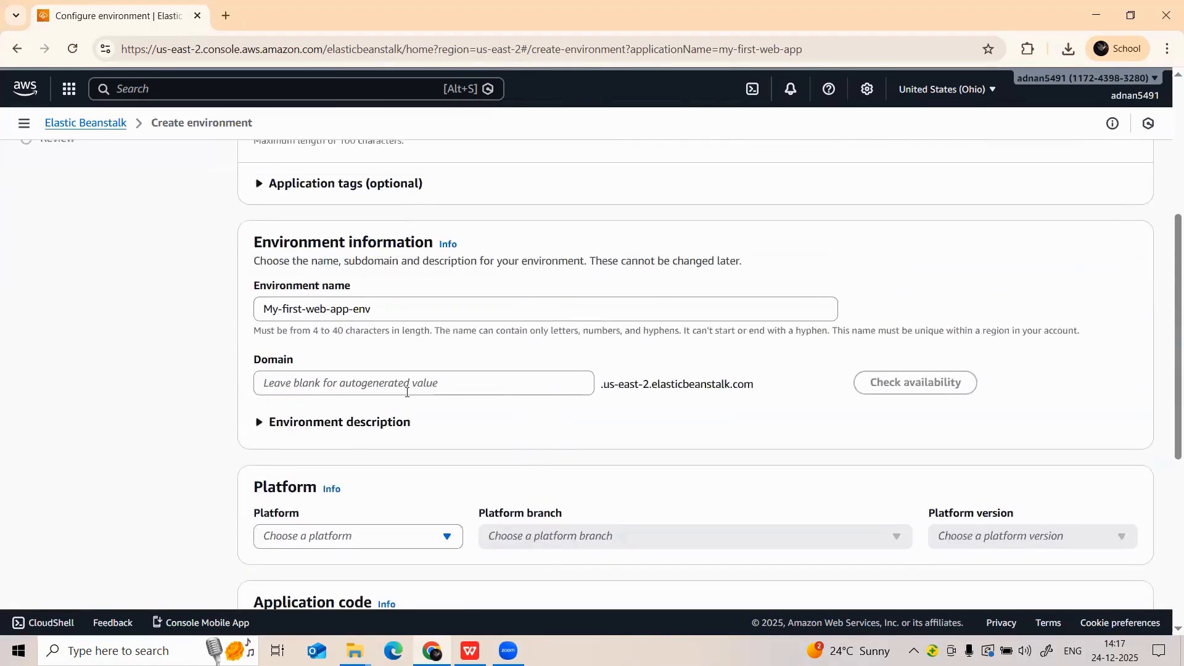
pyautogui.scroll(-2, 378, 296)
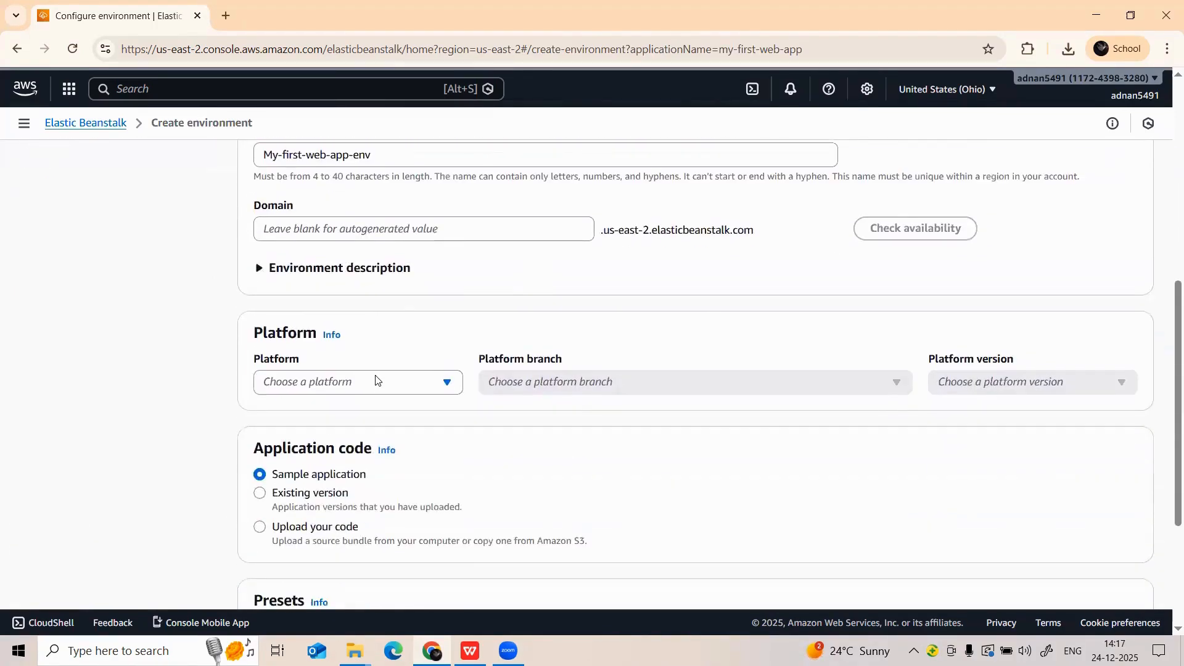
pyautogui.click(376, 381)
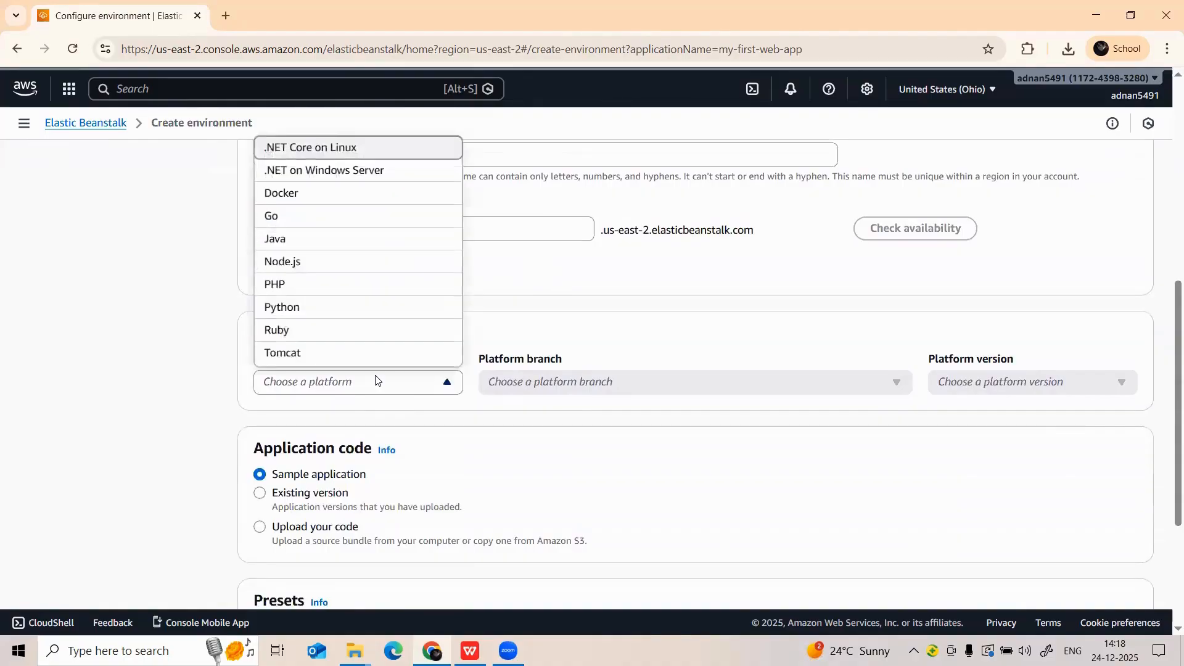
pyautogui.click(312, 309)
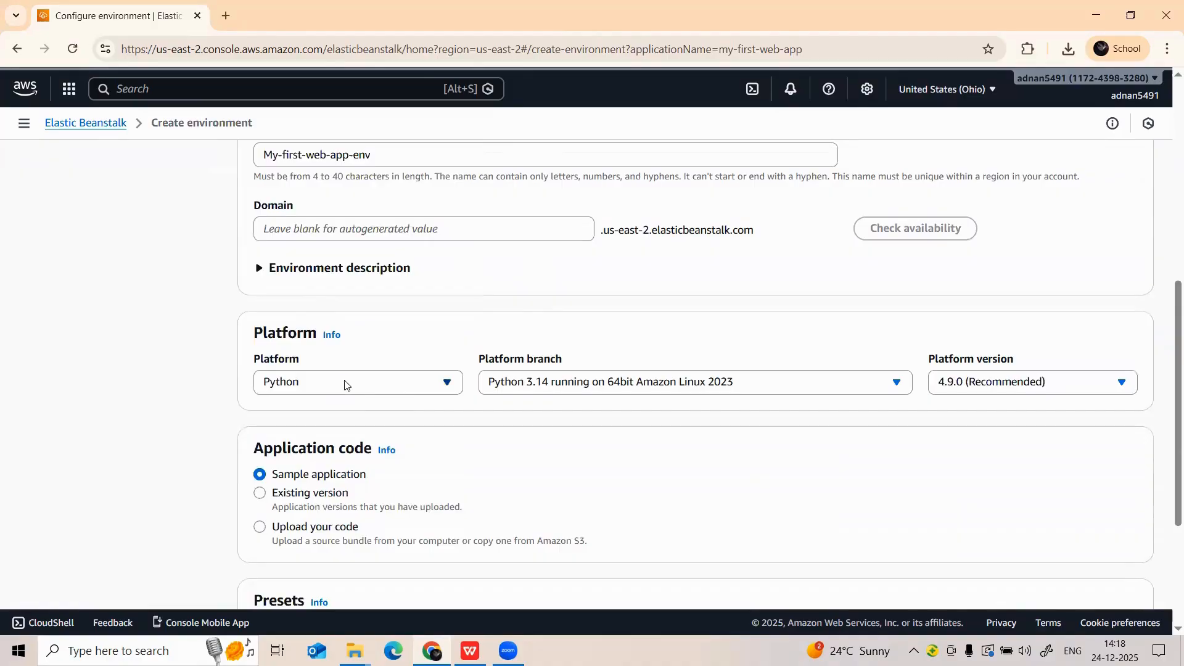
# Step: Reselect Python as the environment's platform and continue to the service access configuration
pyautogui.scroll(-3, 345, 385)
pyautogui.scroll(3, 346, 385)
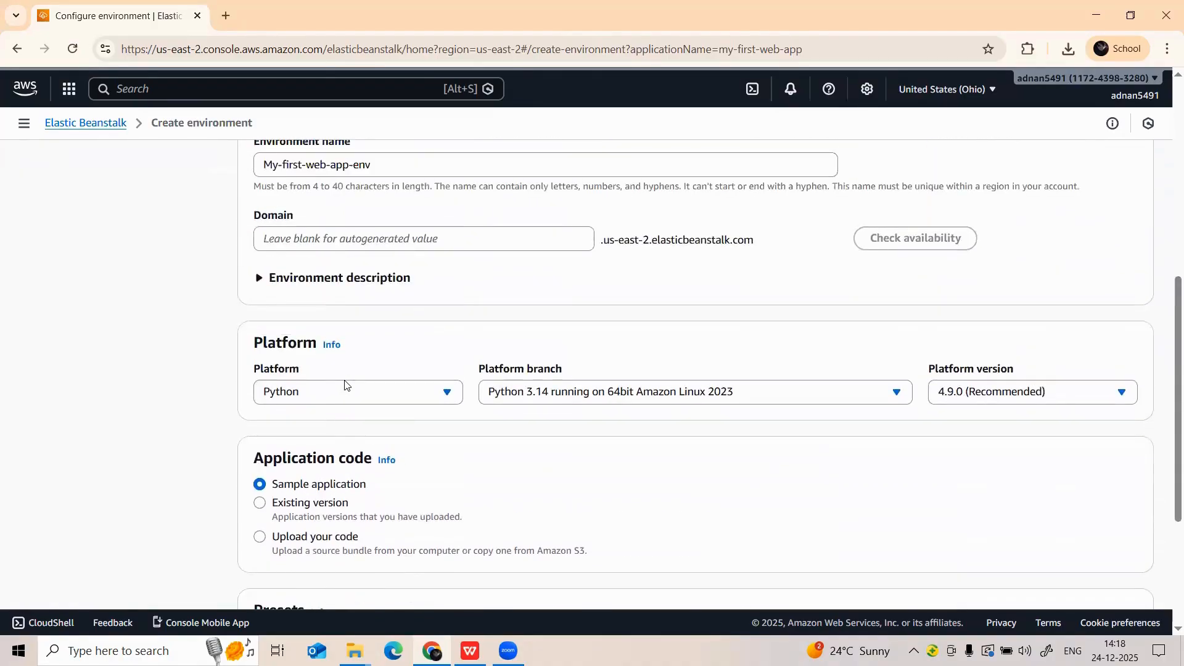
pyautogui.click(345, 393)
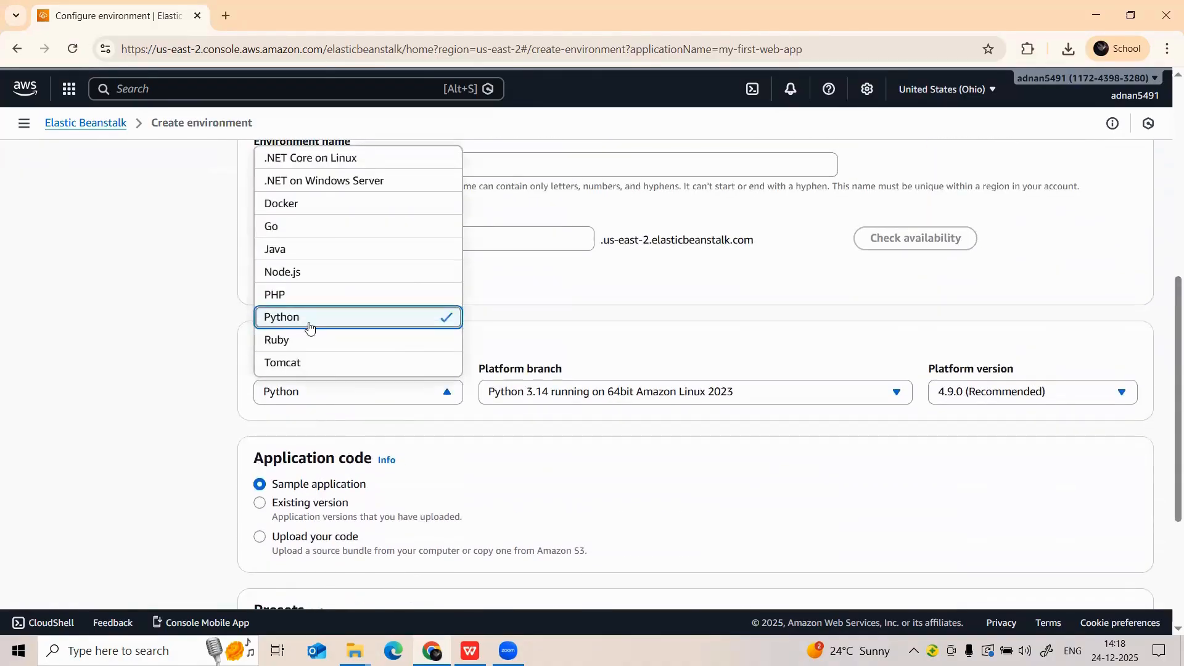
pyautogui.click(308, 327)
pyautogui.scroll(-2, 321, 352)
pyautogui.scroll(-1, 321, 353)
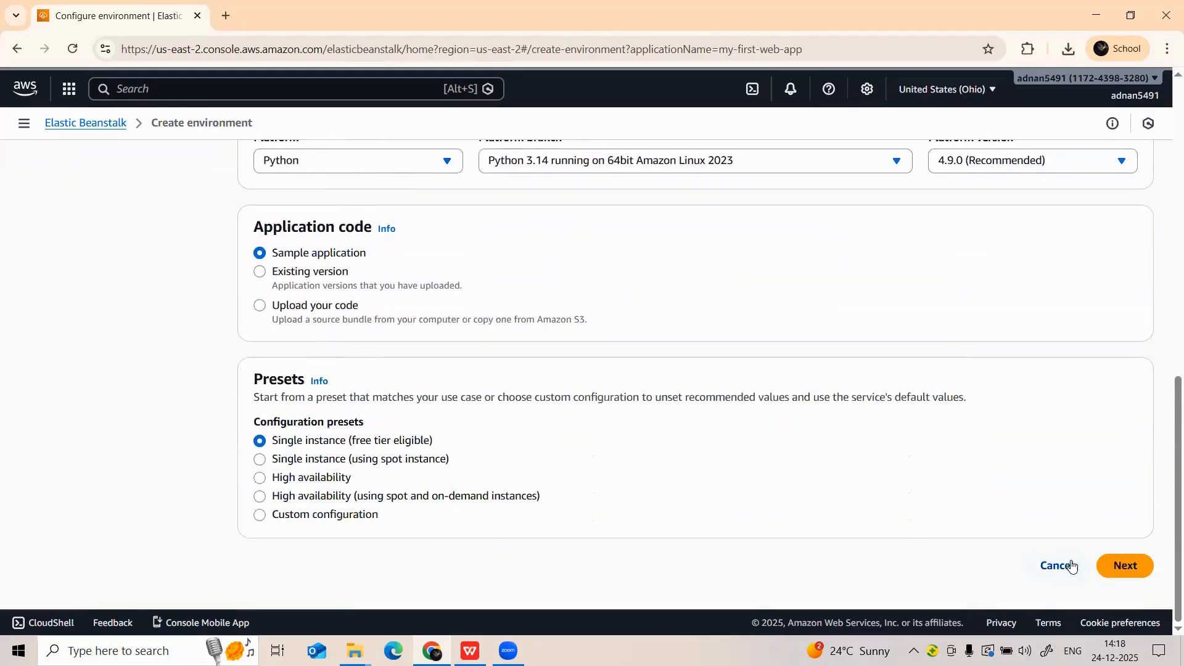
pyautogui.click(1120, 564)
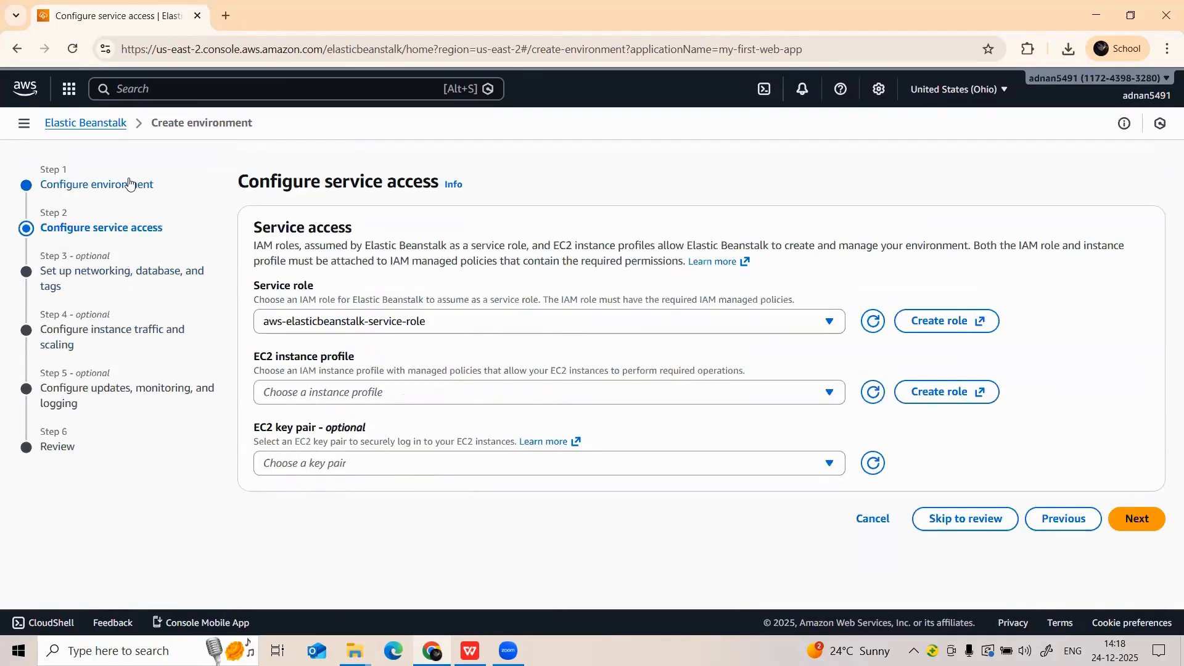
# Step: Go back to review the environment tier, name, platform, application code and preset settings, and return to service access
pyautogui.click(126, 184)
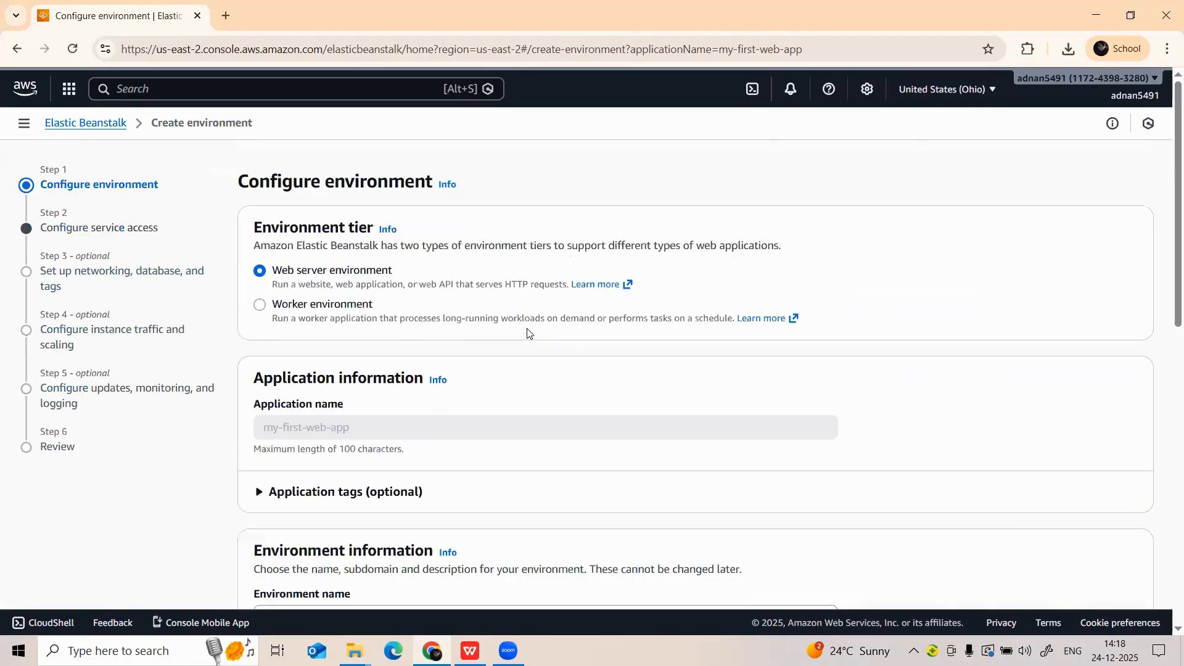
pyautogui.scroll(-3, 298, 283)
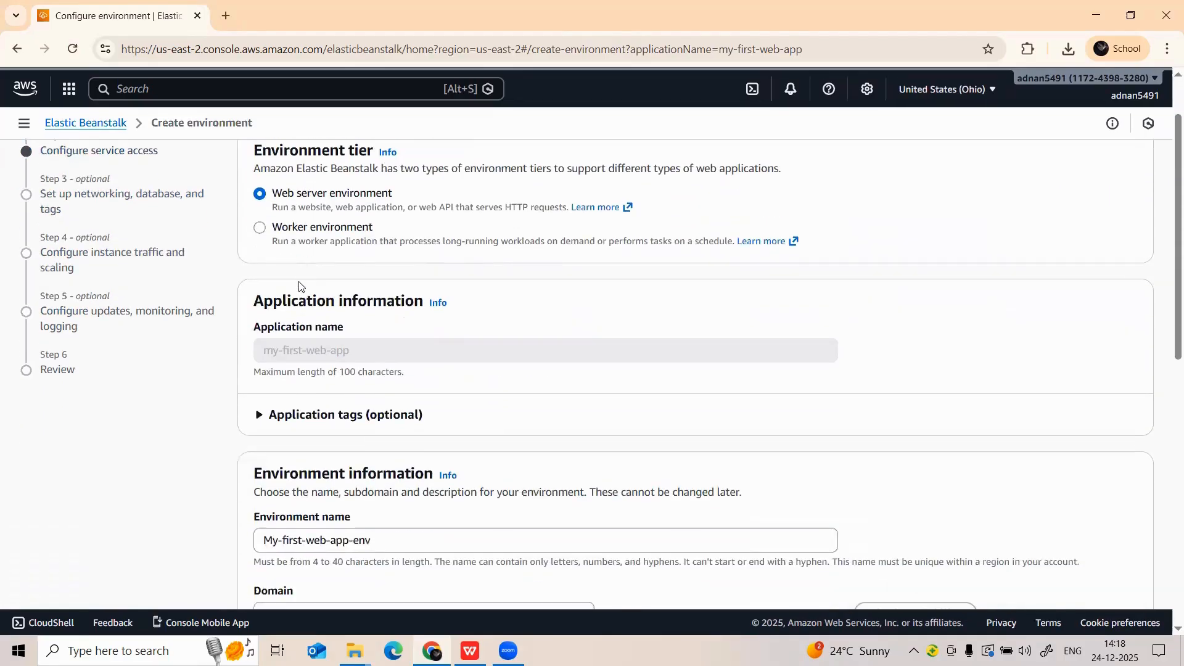
pyautogui.scroll(-1, 300, 318)
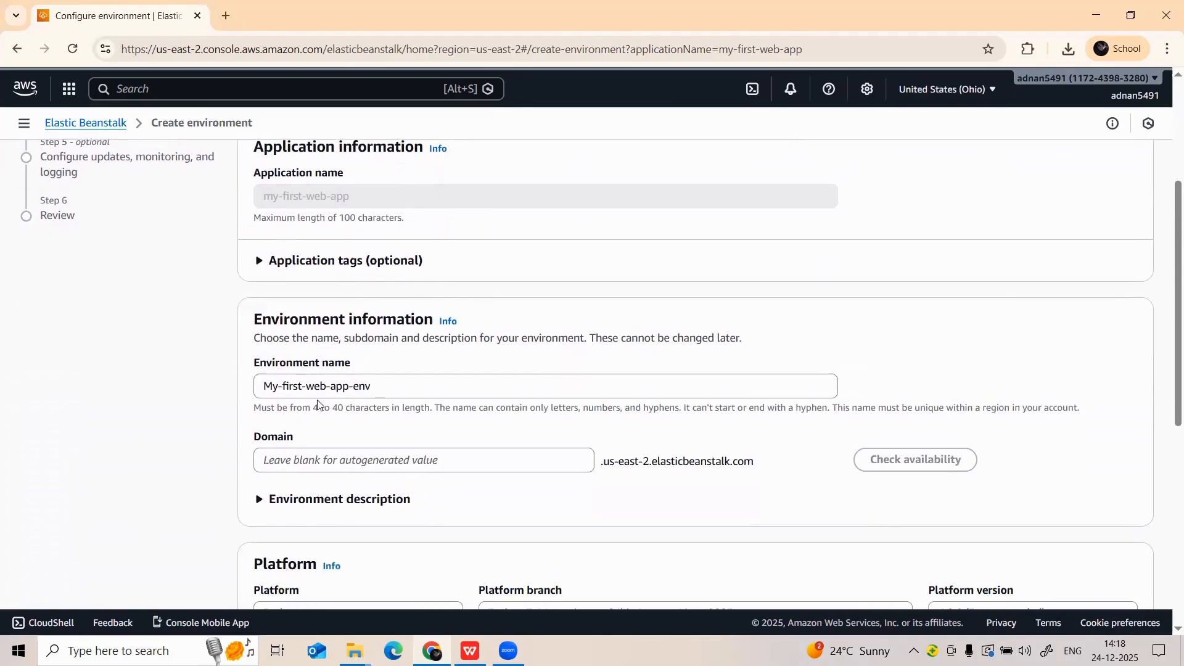
pyautogui.scroll(-3, 499, 390)
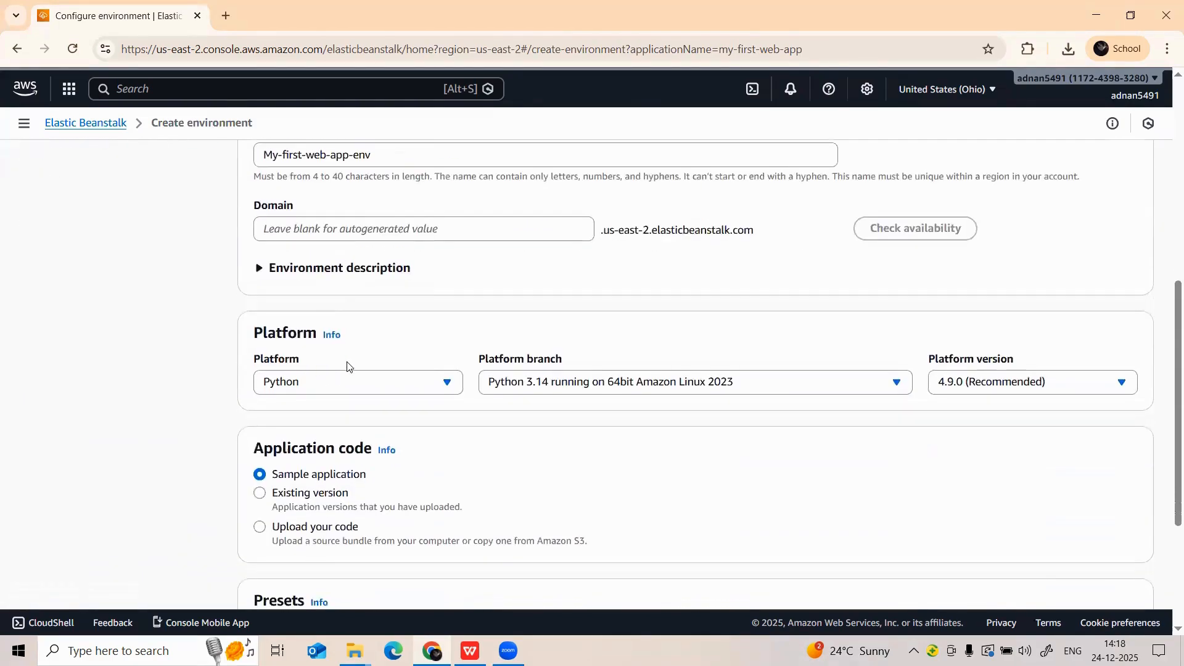
pyautogui.scroll(-2, 352, 391)
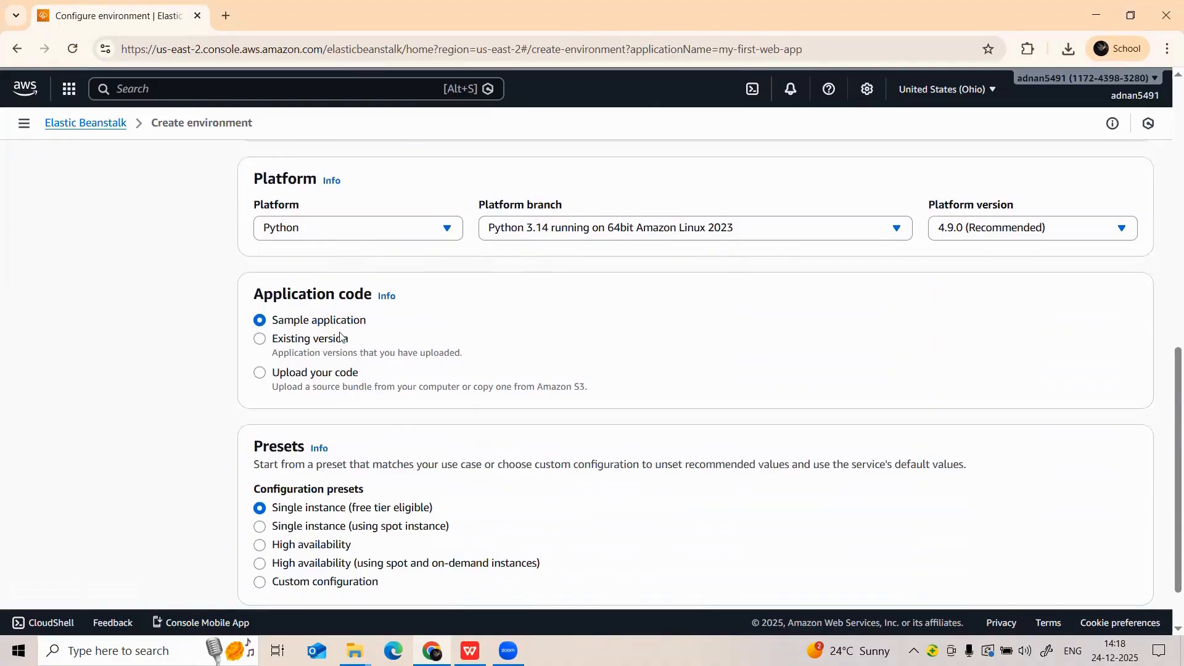
pyautogui.scroll(-1, 258, 449)
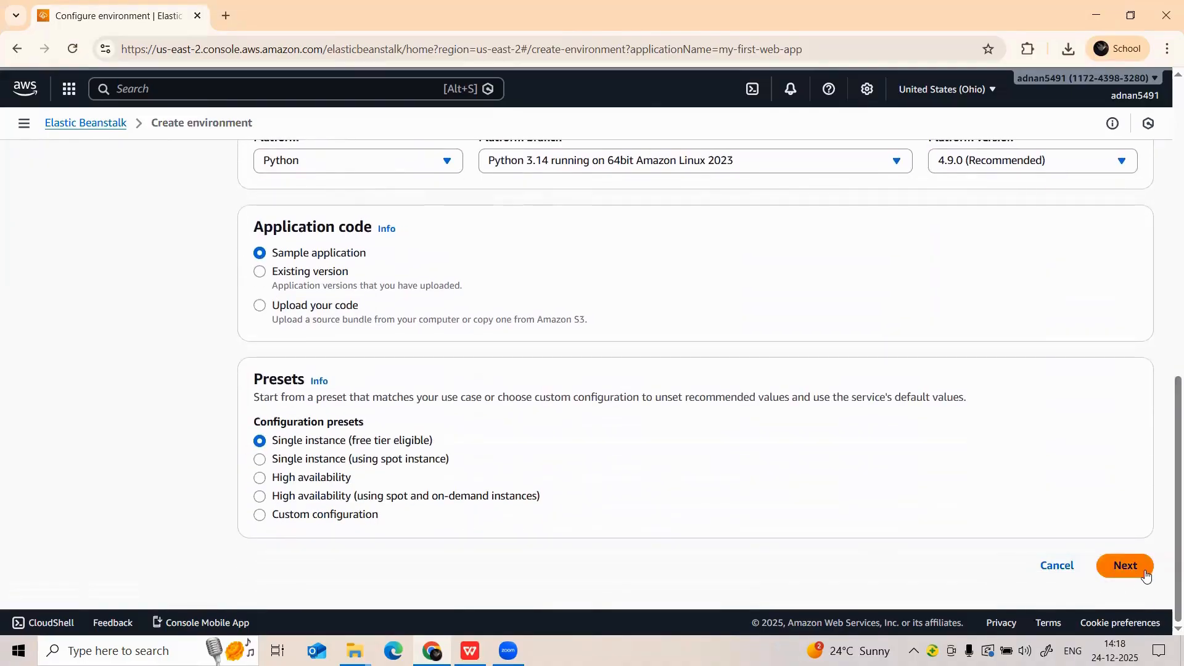
pyautogui.click(1127, 566)
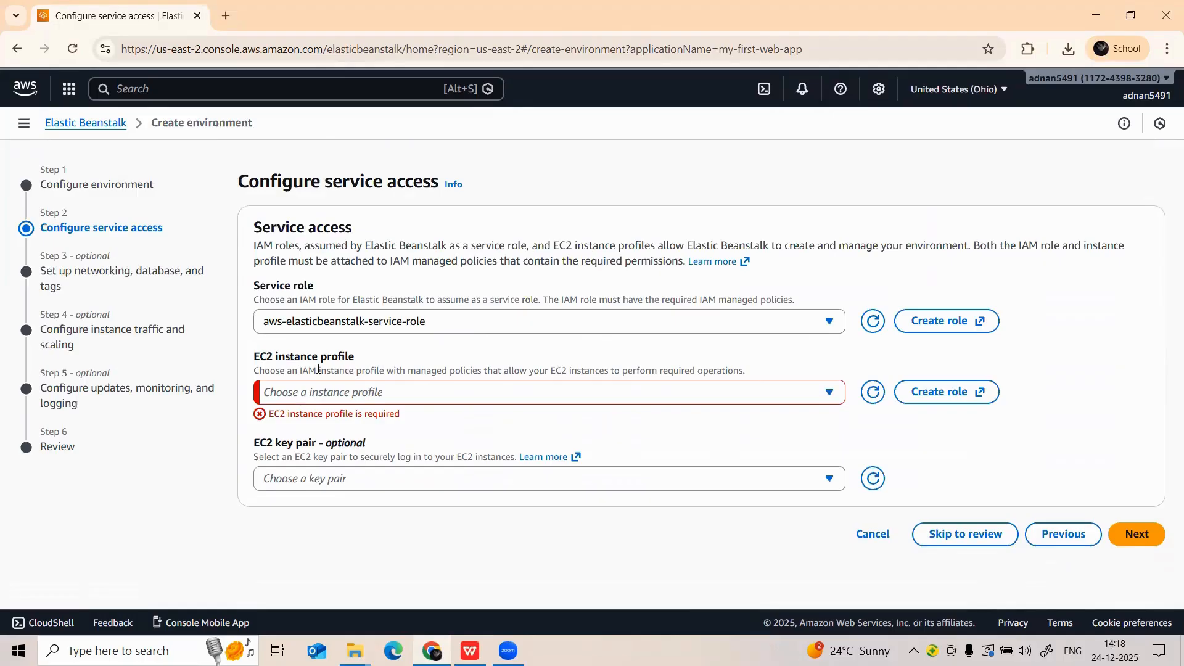
# Step: Look through the available EC2 instance profiles and start creating a new IAM role for the instance profile
pyautogui.click(693, 399)
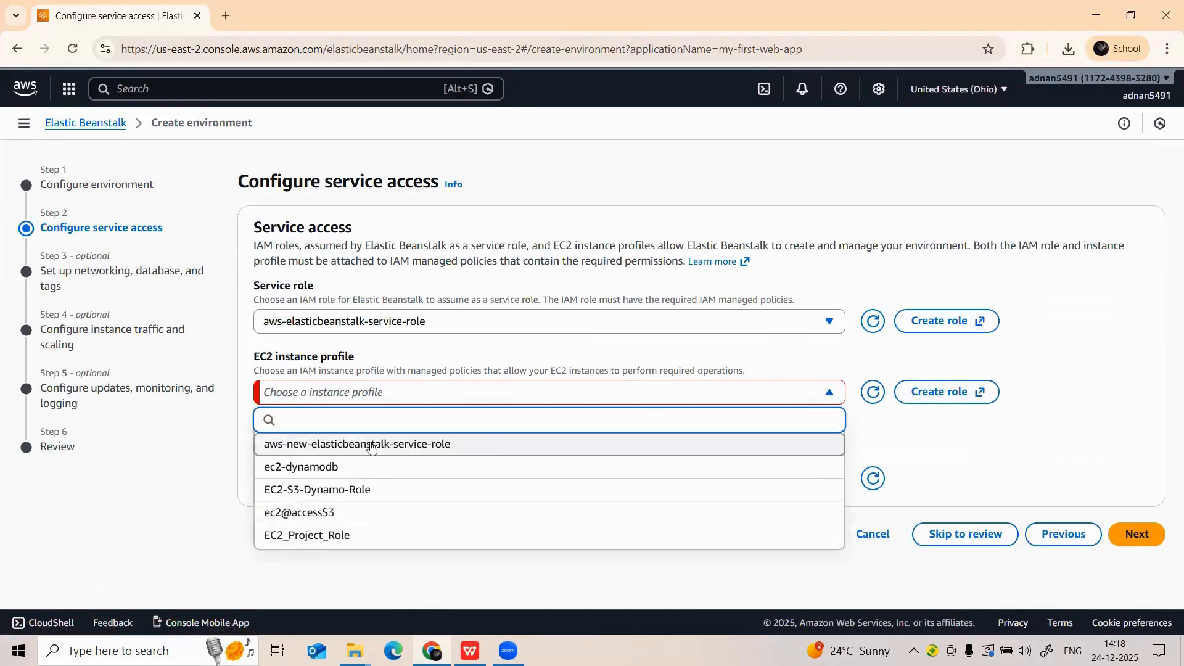
pyautogui.click(973, 428)
pyautogui.click(976, 392)
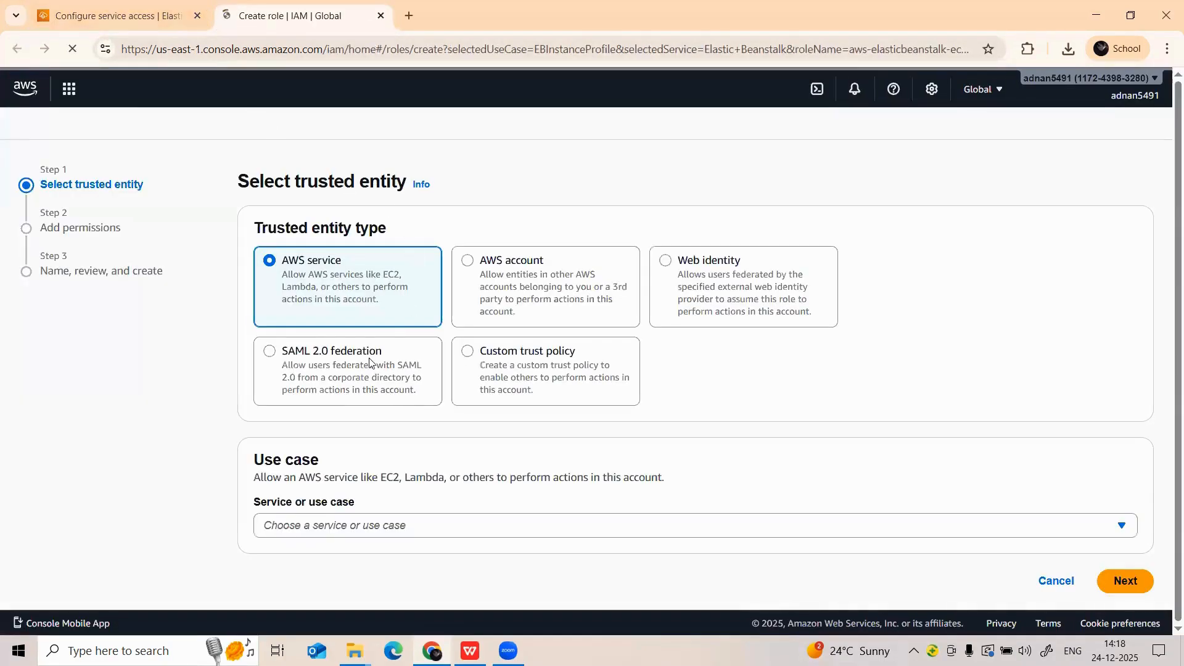
# Step: Set EC2 as the new role's service and use case, and continue to its permissions
pyautogui.click(358, 523)
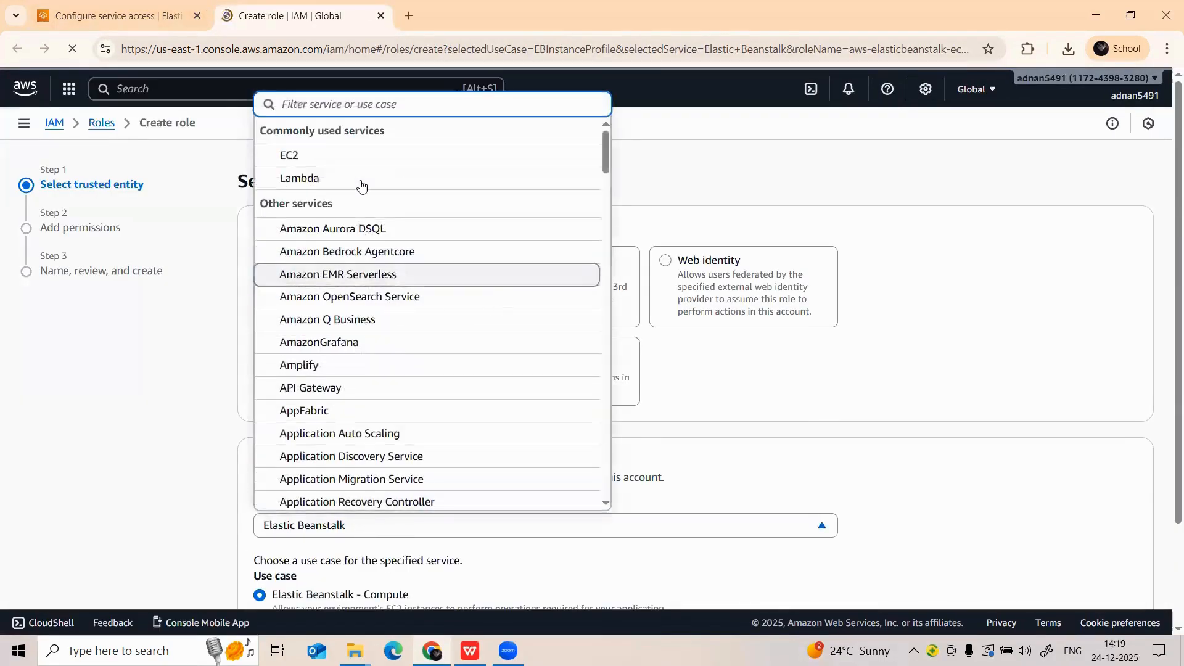
pyautogui.click(312, 155)
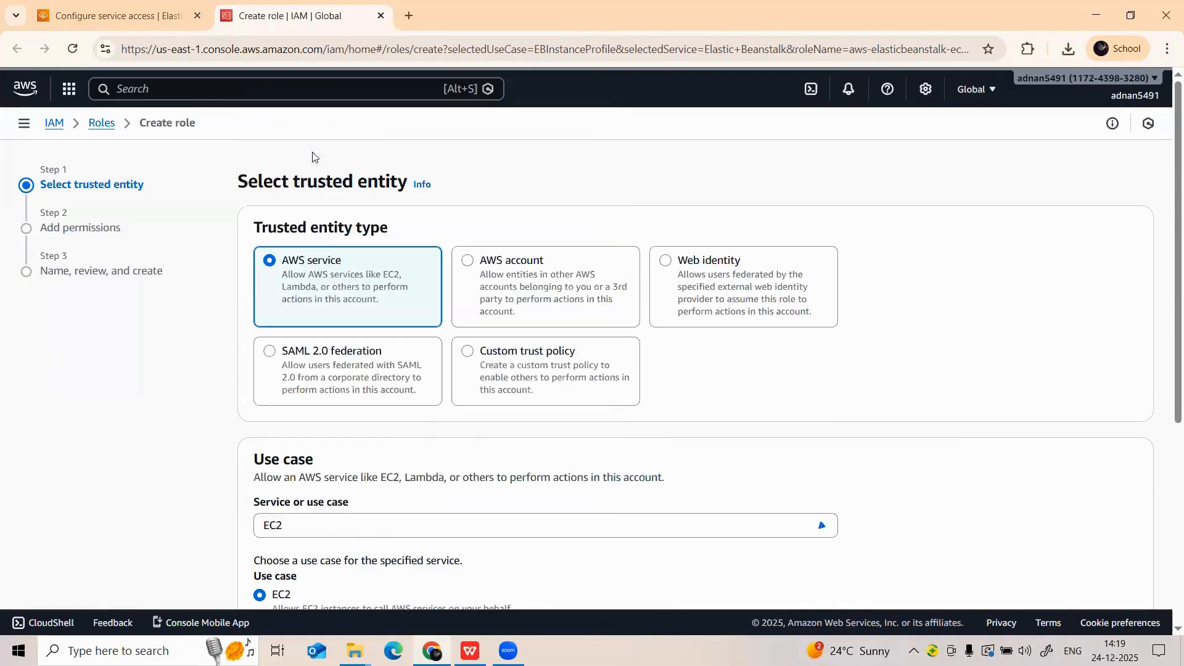
pyautogui.scroll(-3, 355, 356)
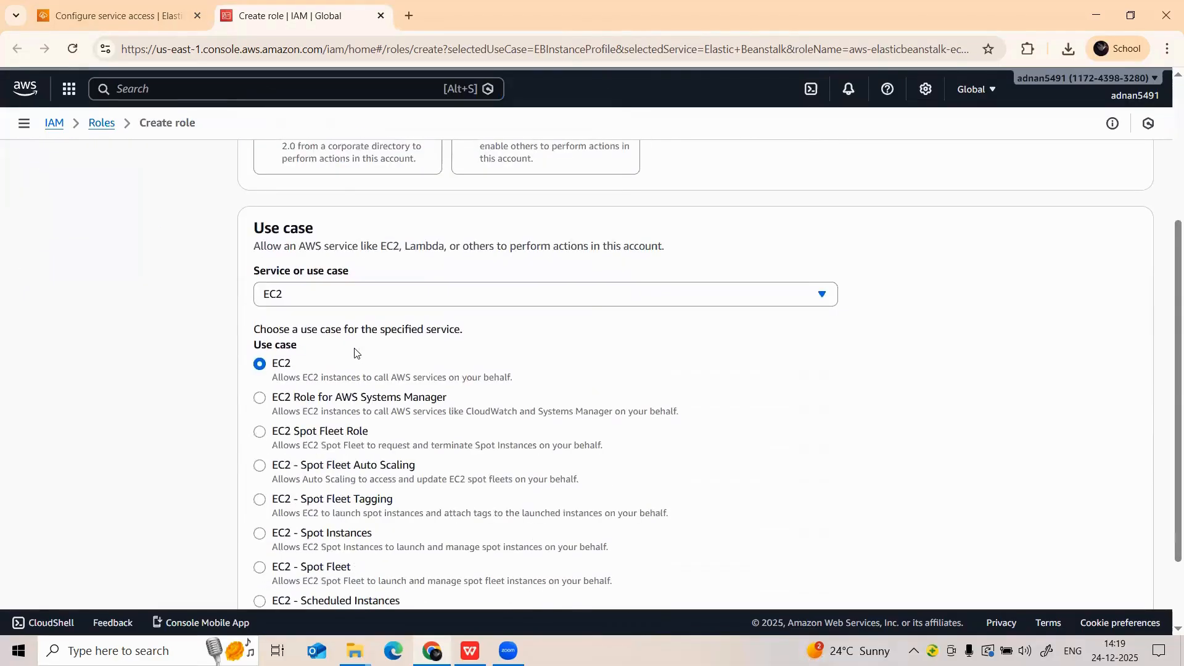
pyautogui.scroll(-2, 267, 351)
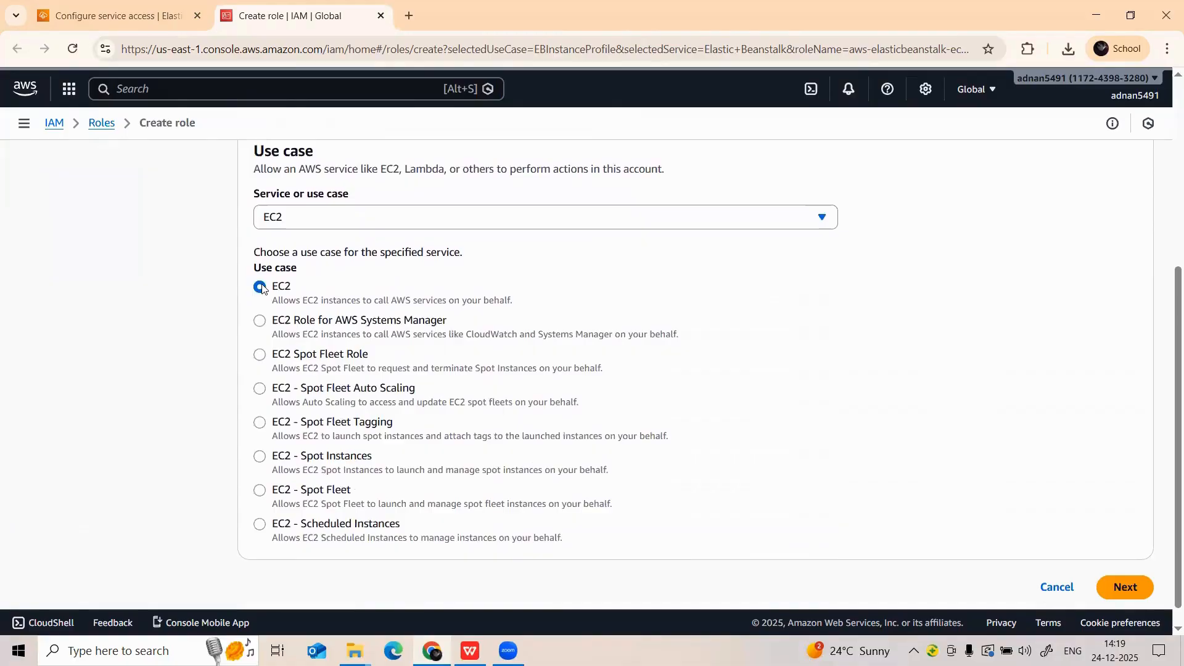
pyautogui.click(1122, 564)
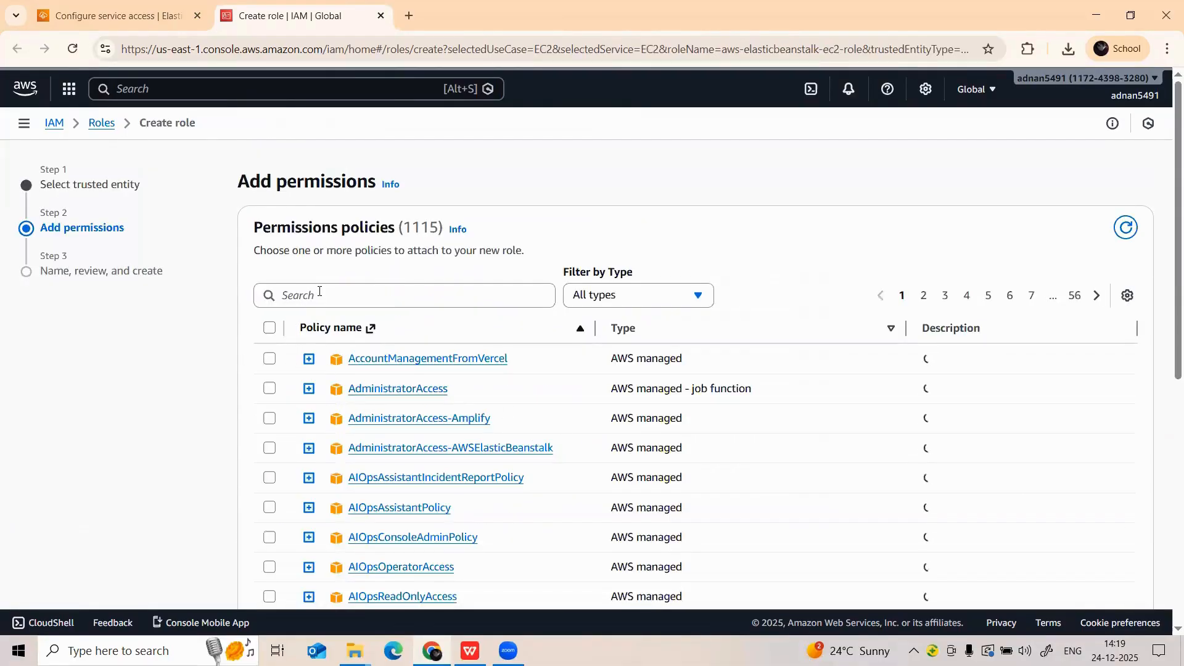
# Step: Filter the permissions policies by "elasticbeanstalk" and select AWSElasticBeanstalkWorkerTier for the role
pyautogui.click(318, 292)
pyautogui.write('elec')
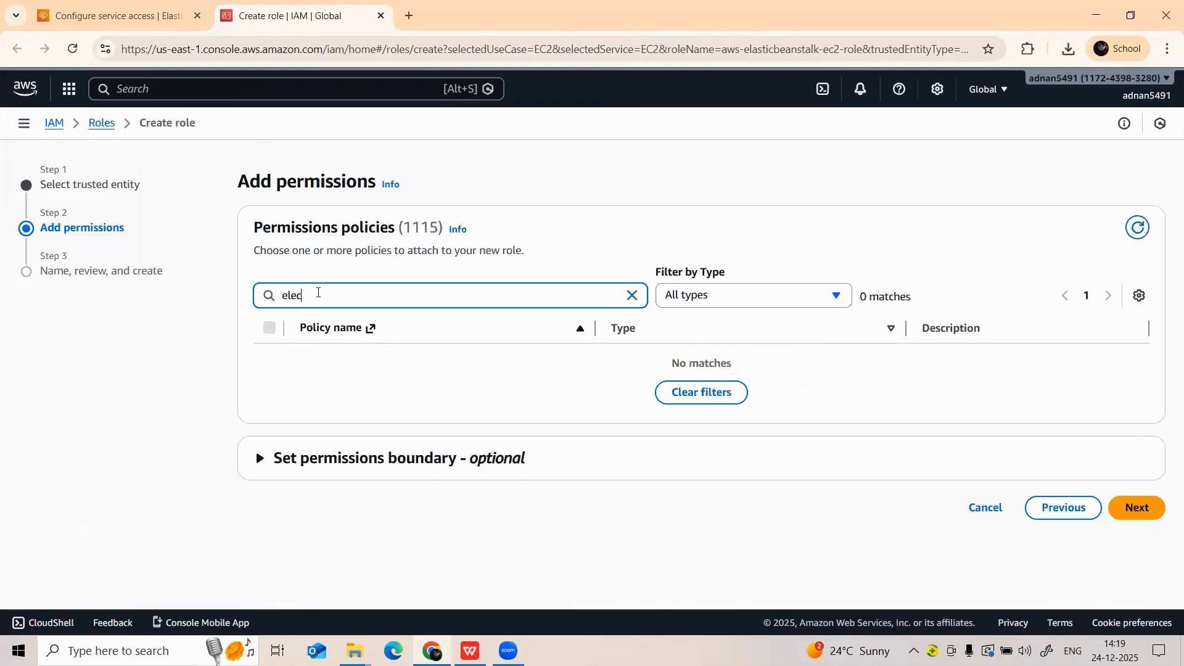
pyautogui.press('BackSpace')
pyautogui.press('BackSpace')
pyautogui.write('asti')
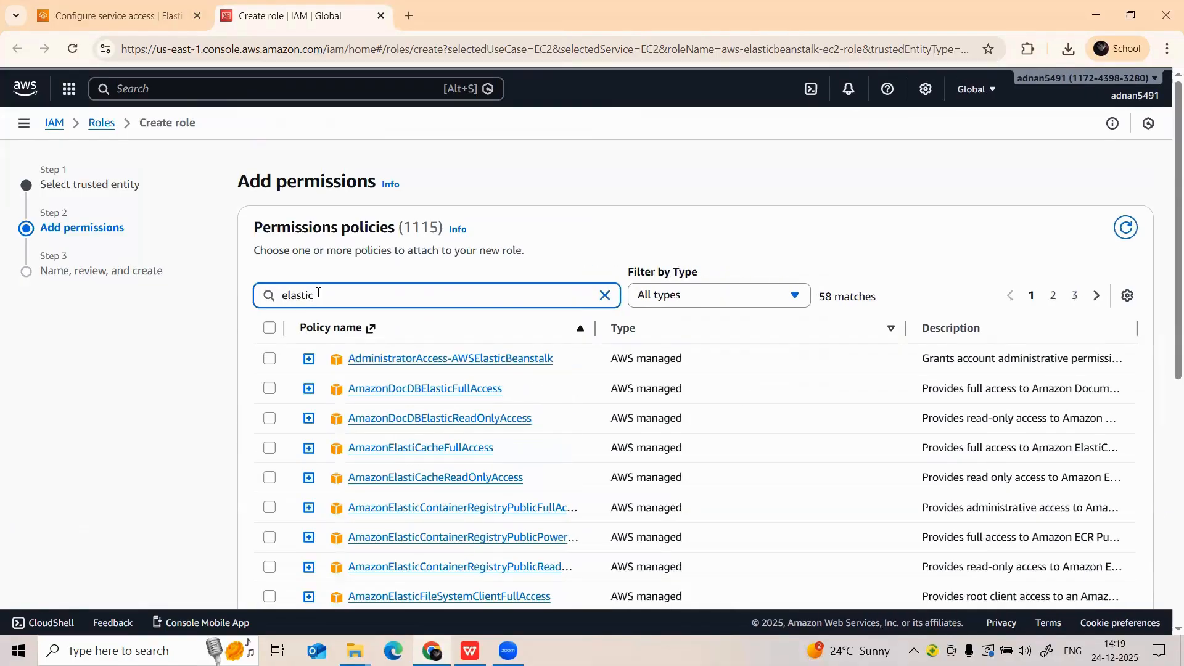
pyautogui.write('cbeanstalk')
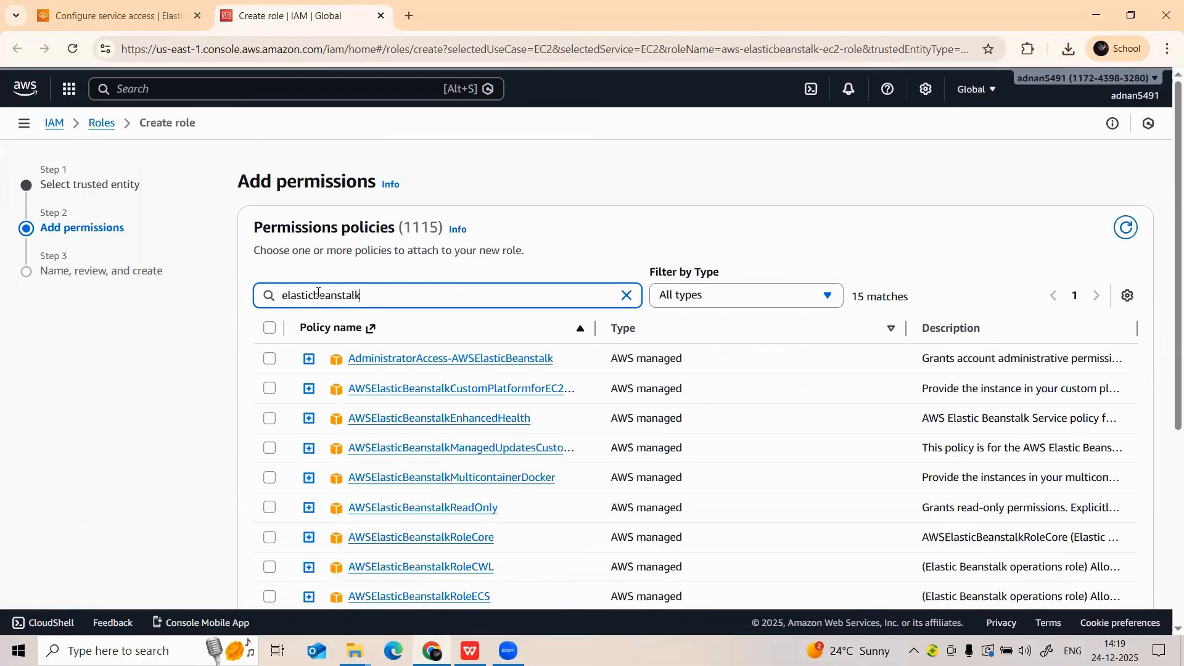
pyautogui.scroll(-5, 410, 423)
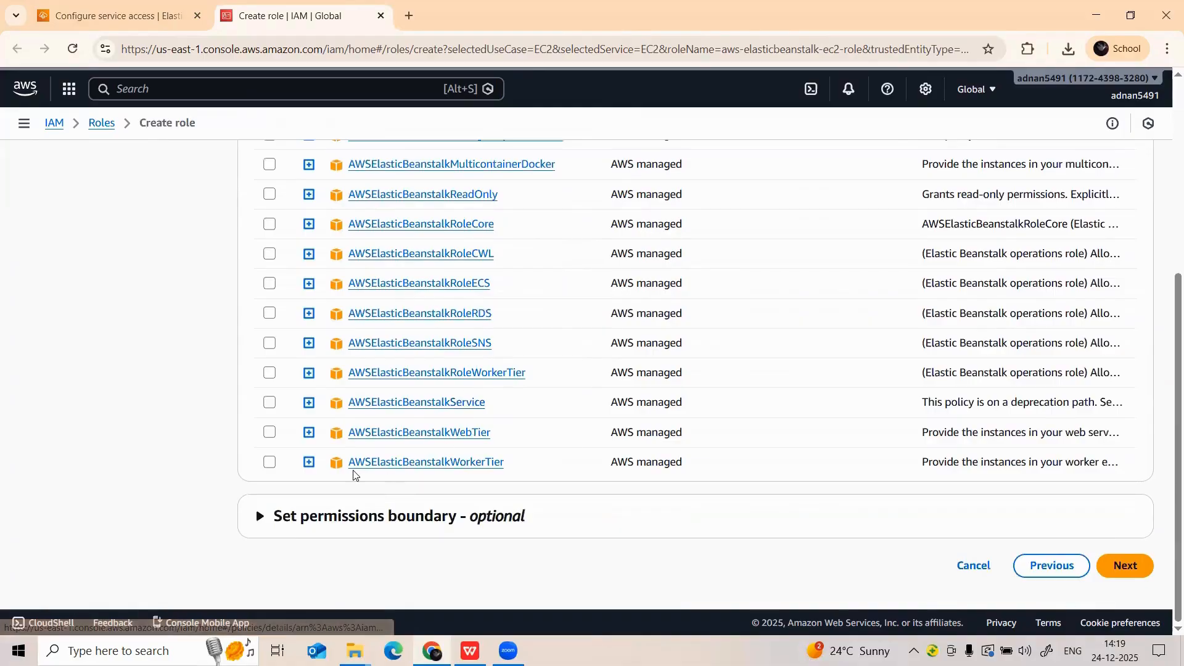
pyautogui.click(269, 462)
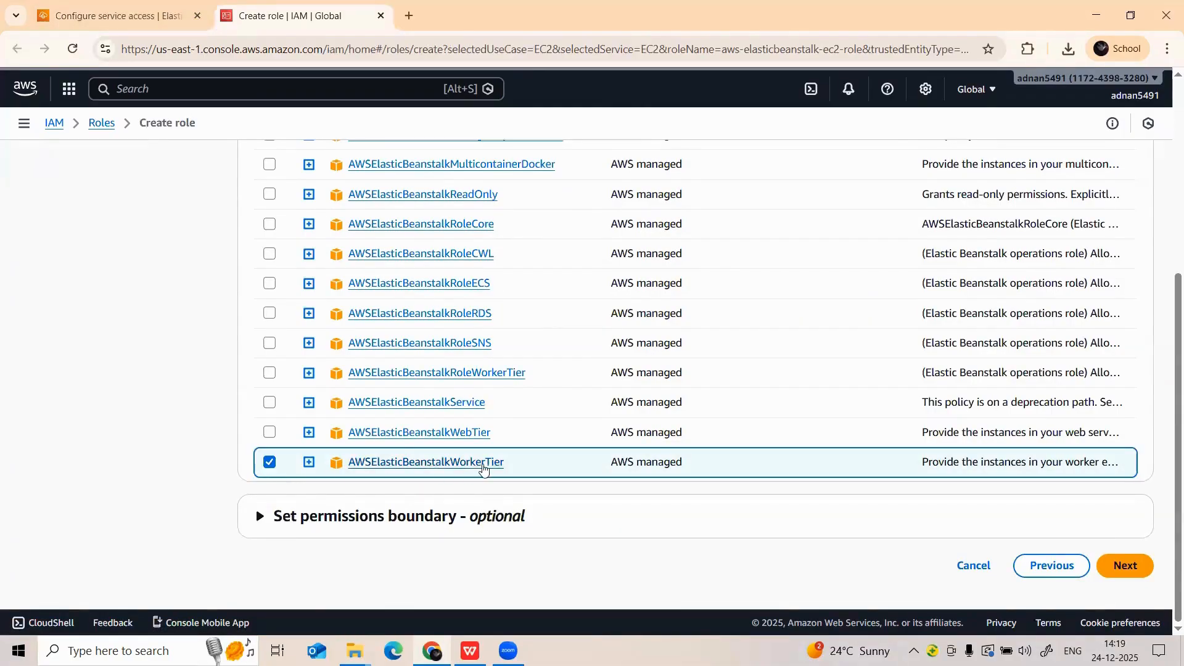
# Step: Add the AWSElasticBeanstalkWebTier and AWSElasticBeanstalkMulticontainerDocker policies to the role and continue to its naming and review
pyautogui.click(269, 432)
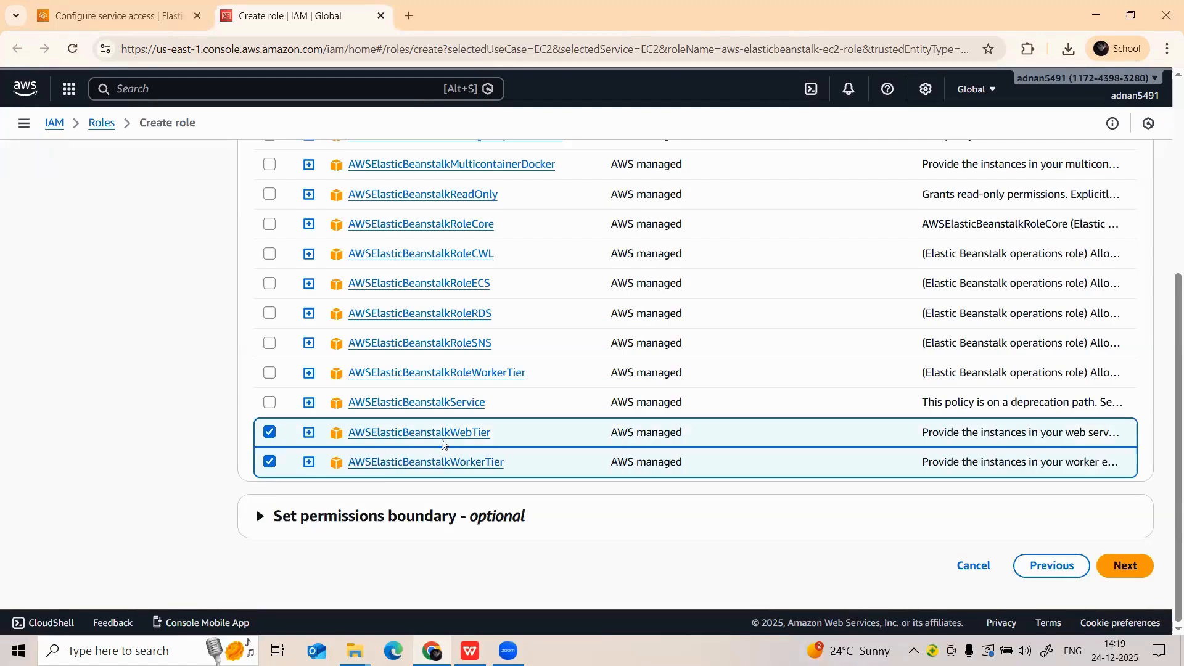
pyautogui.scroll(1, 417, 244)
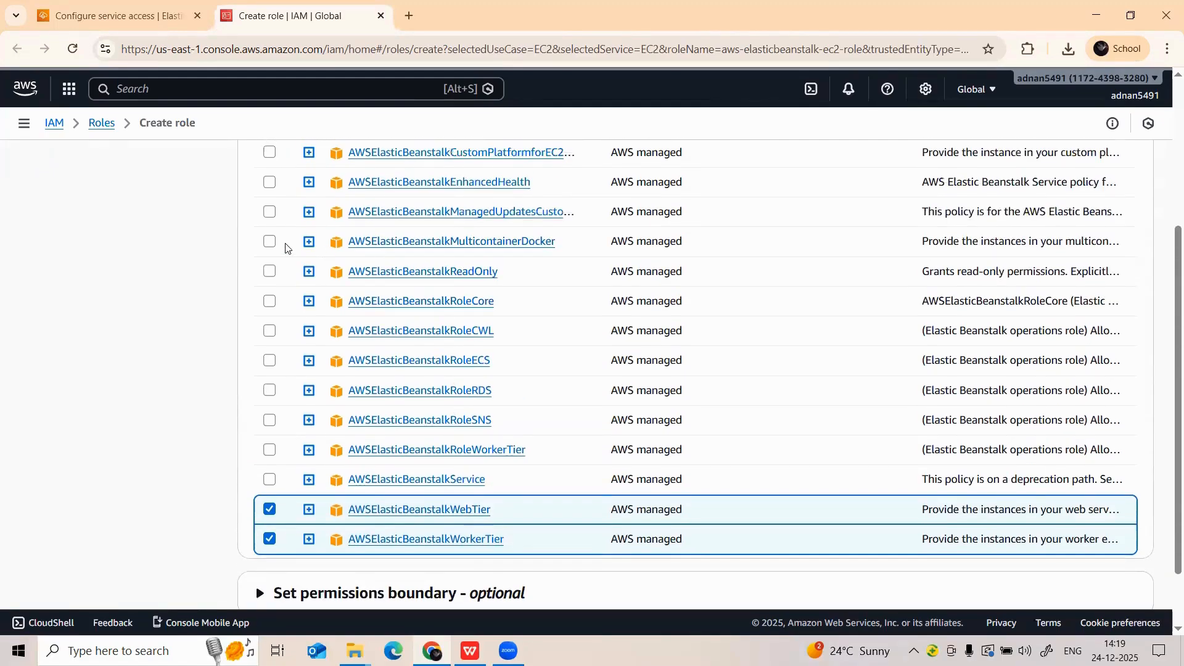
pyautogui.click(270, 241)
pyautogui.scroll(3, 341, 235)
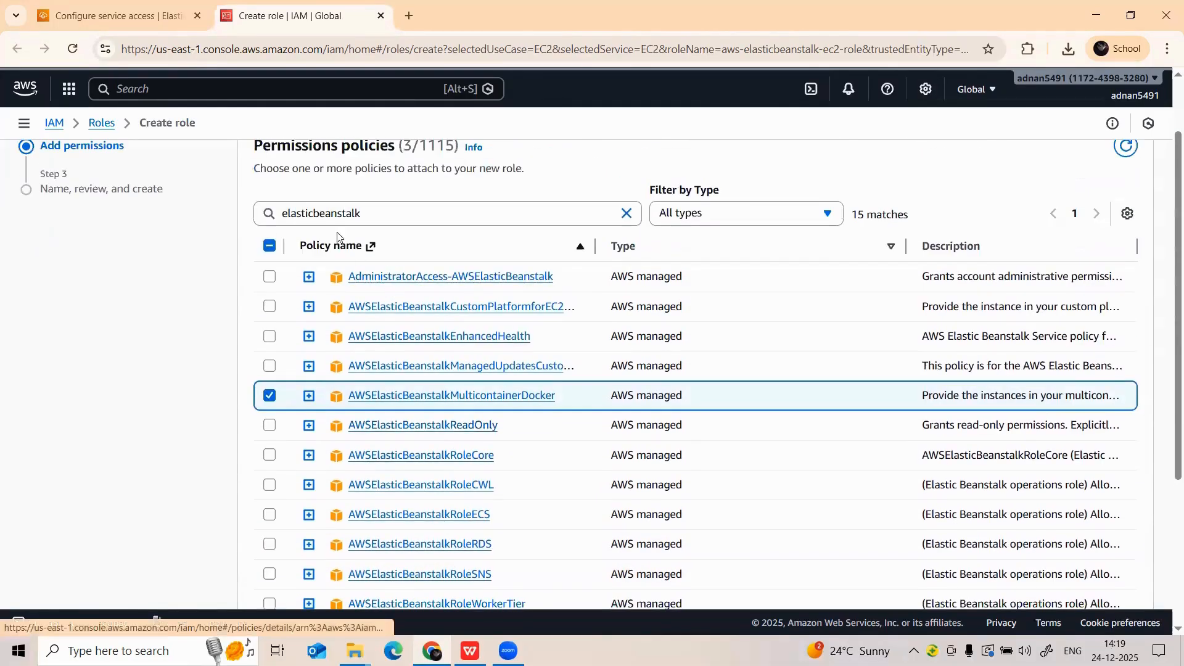
pyautogui.scroll(-4, 420, 274)
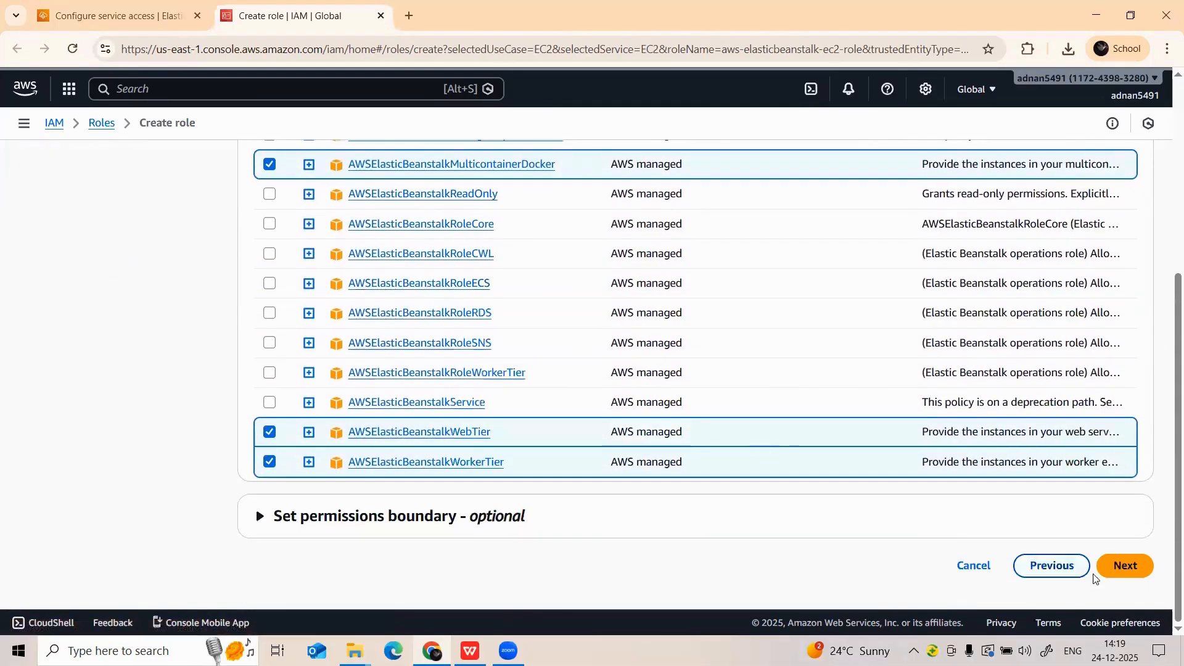
pyautogui.click(1126, 563)
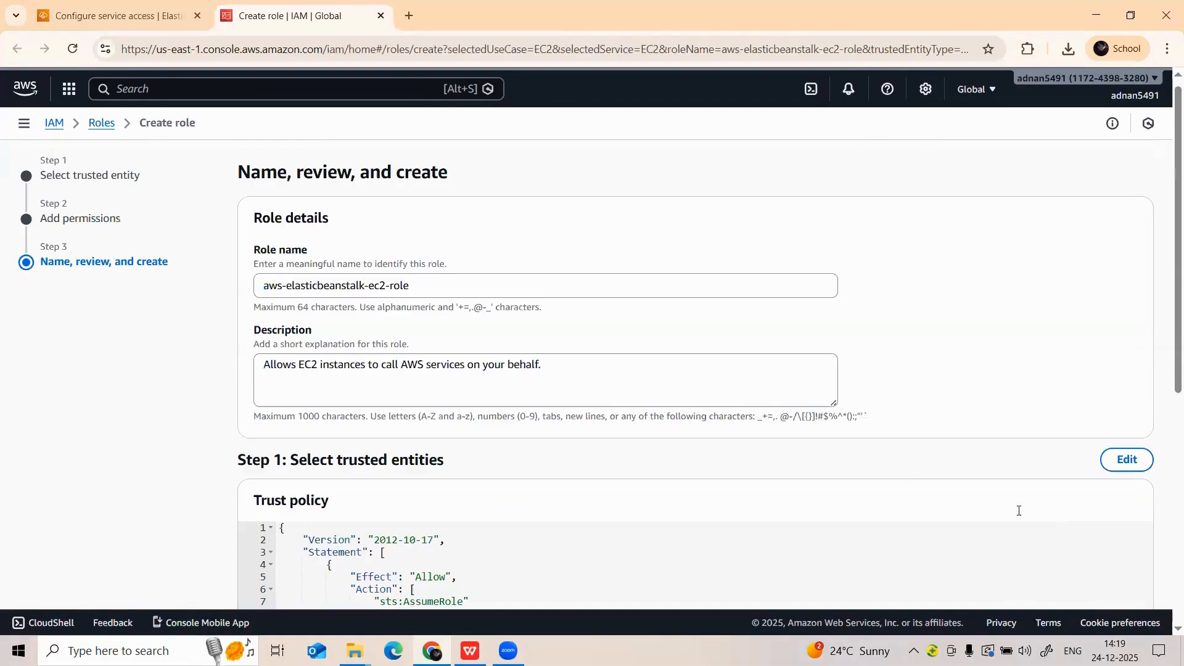
# Step: Name the role aws2-elasticbeanstalk-ec2-role and create it
pyautogui.click(278, 289)
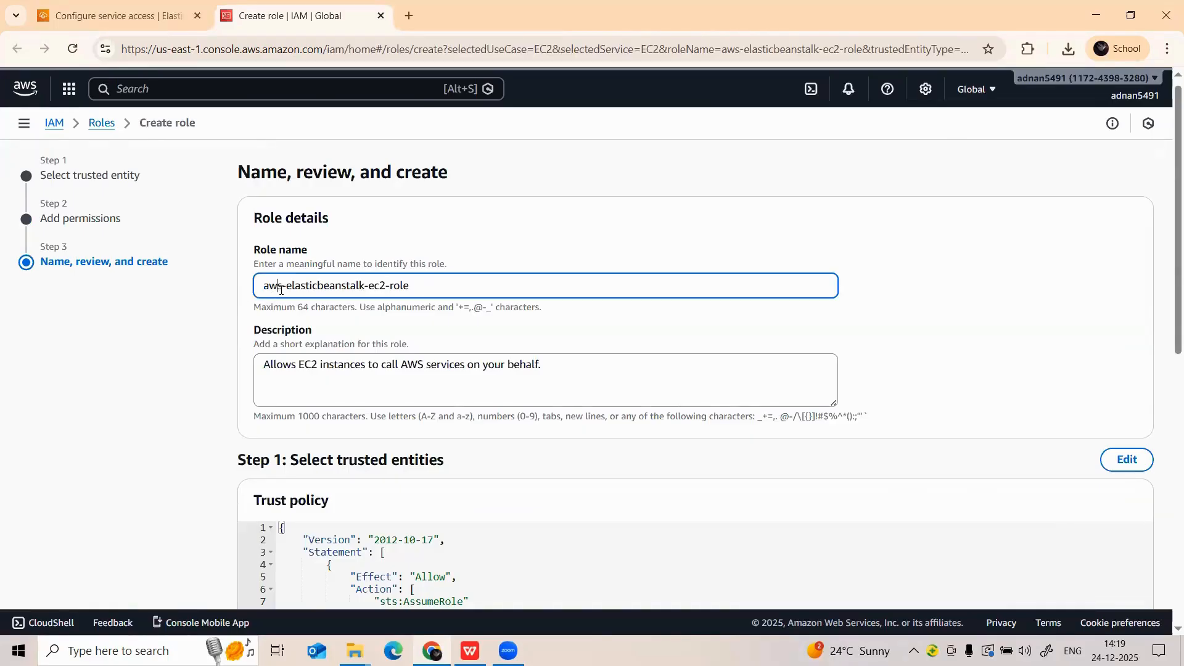
pyautogui.write('2')
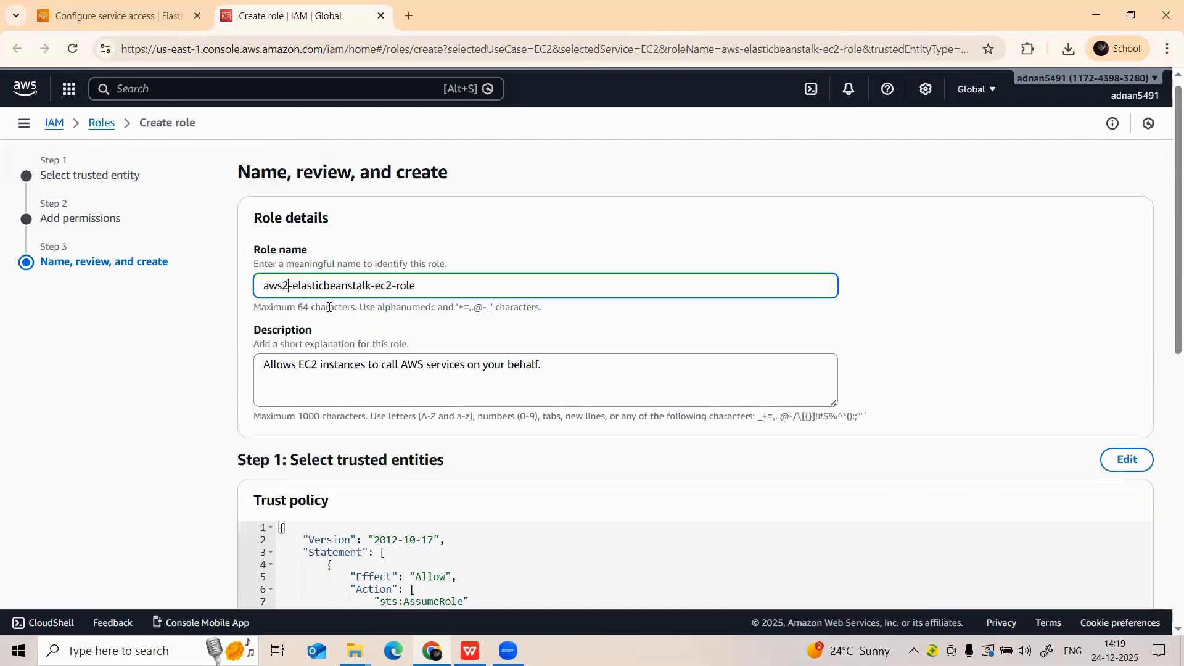
pyautogui.scroll(-9, 382, 382)
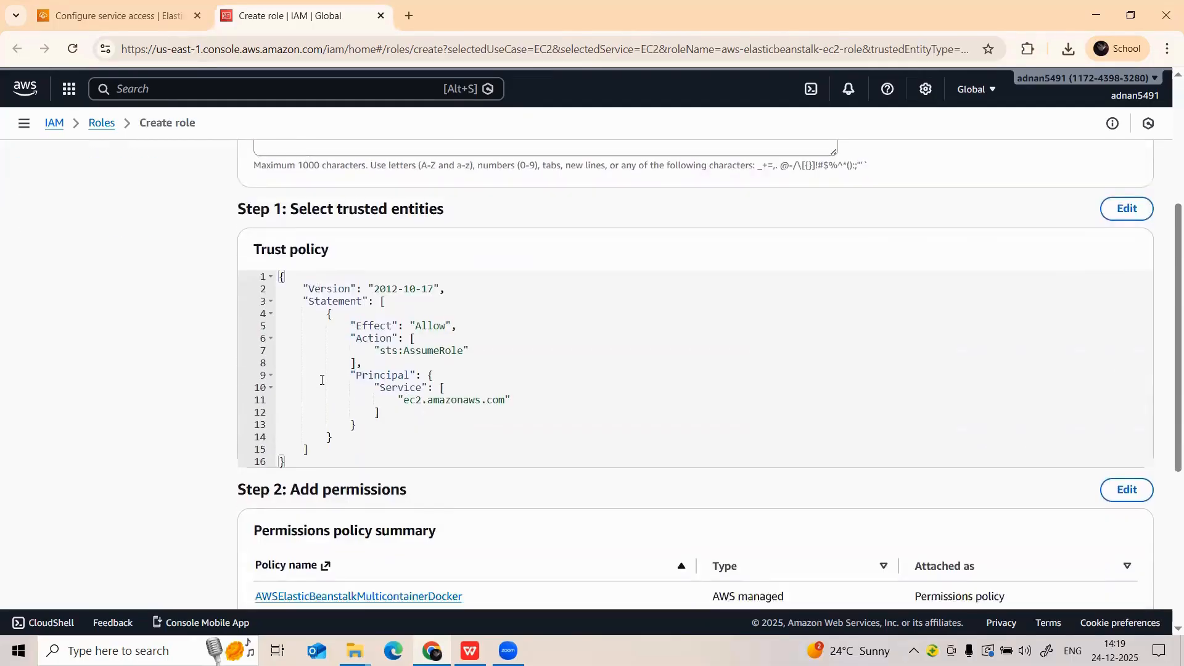
pyautogui.click(1113, 561)
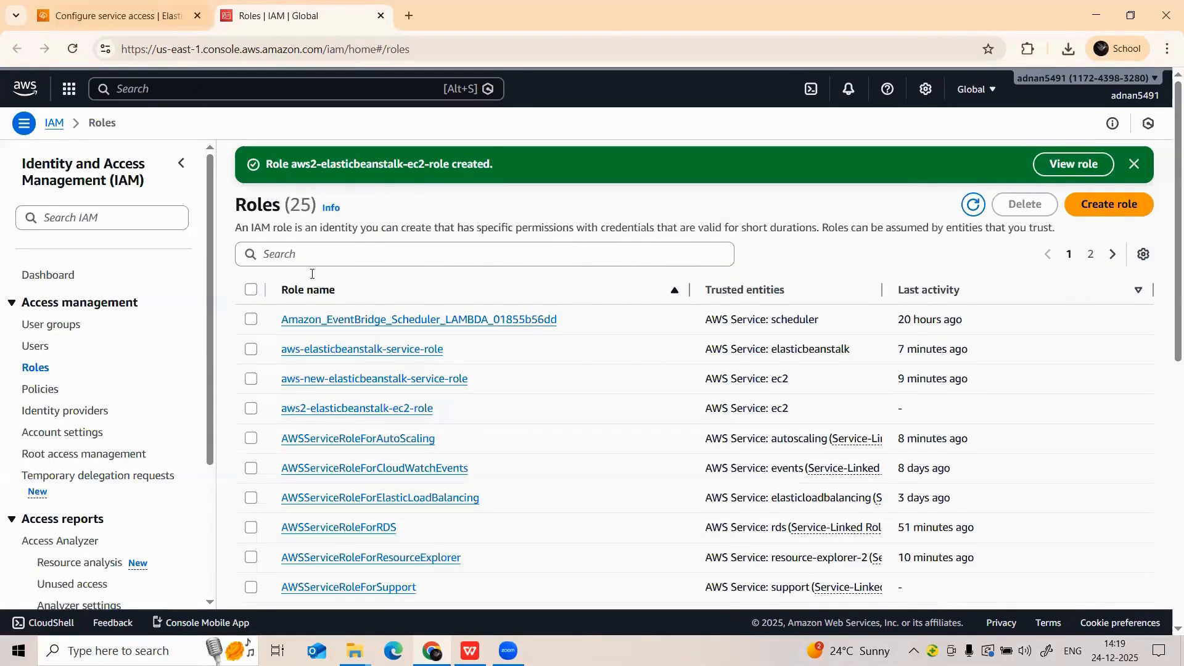
# Step: Return to the environment's service access settings and refresh the list of available EC2 instance profiles
pyautogui.click(117, 16)
pyautogui.click(770, 398)
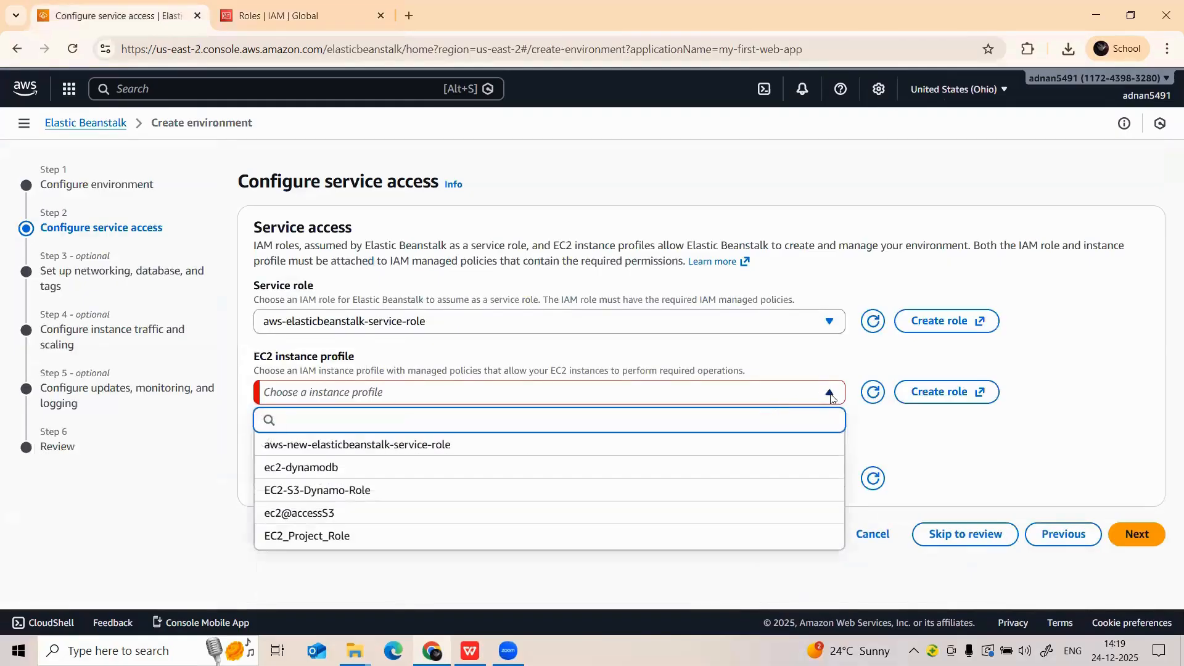
pyautogui.click(871, 392)
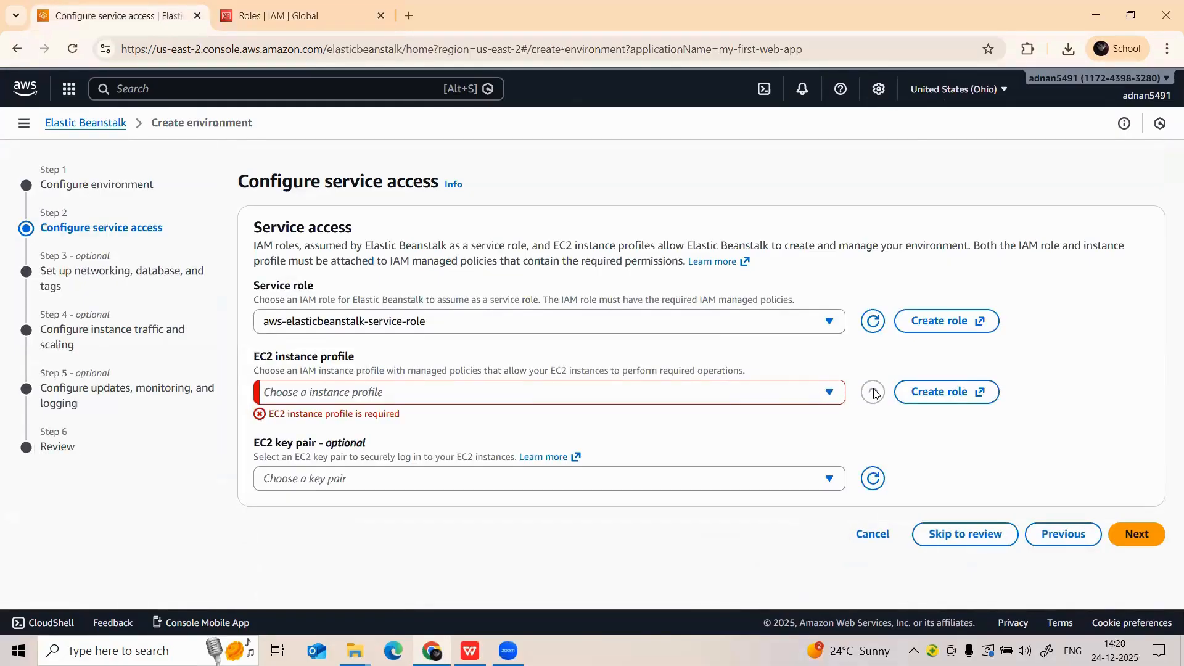
pyautogui.click(829, 397)
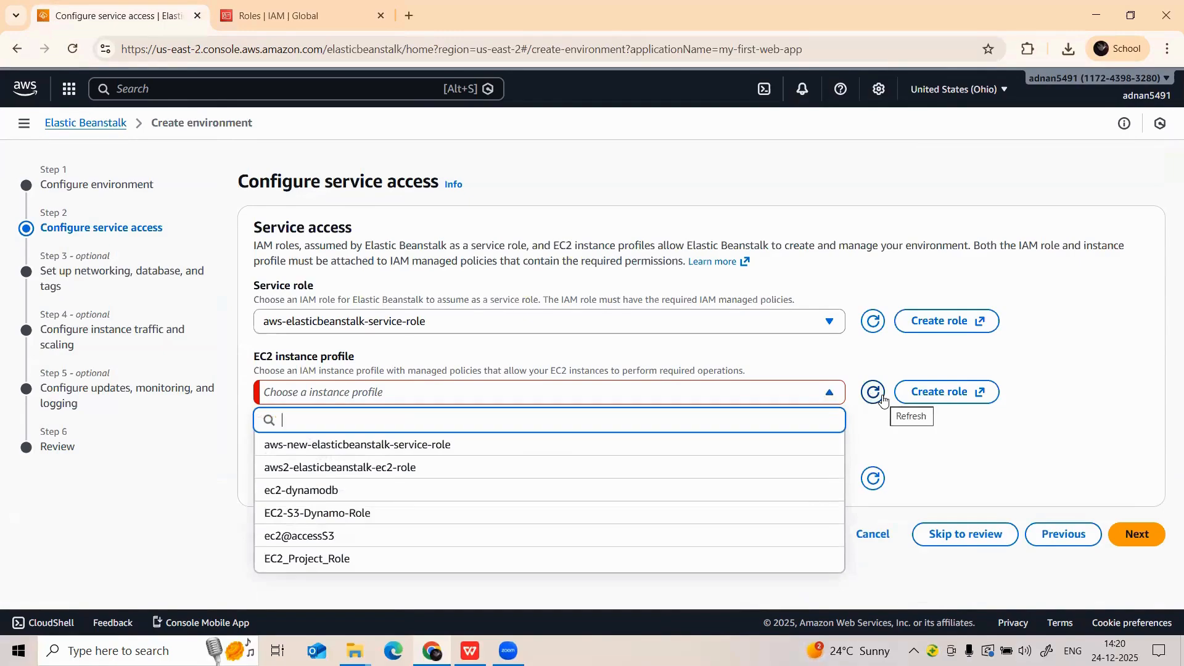
pyautogui.click(881, 397)
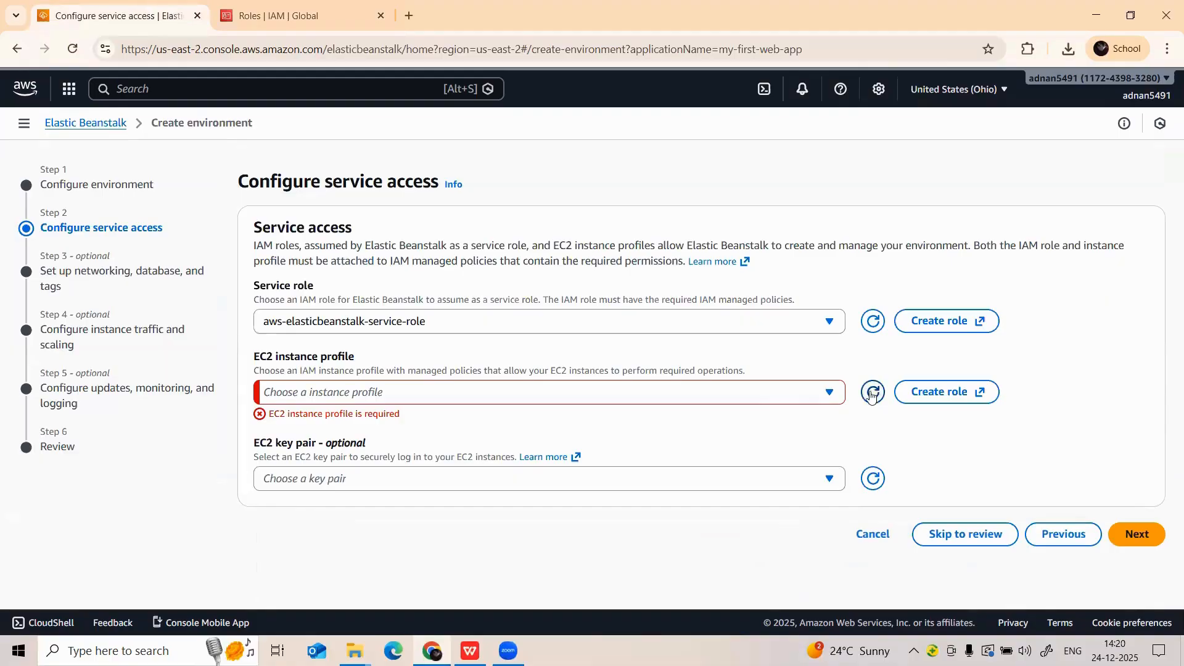
pyautogui.click(775, 388)
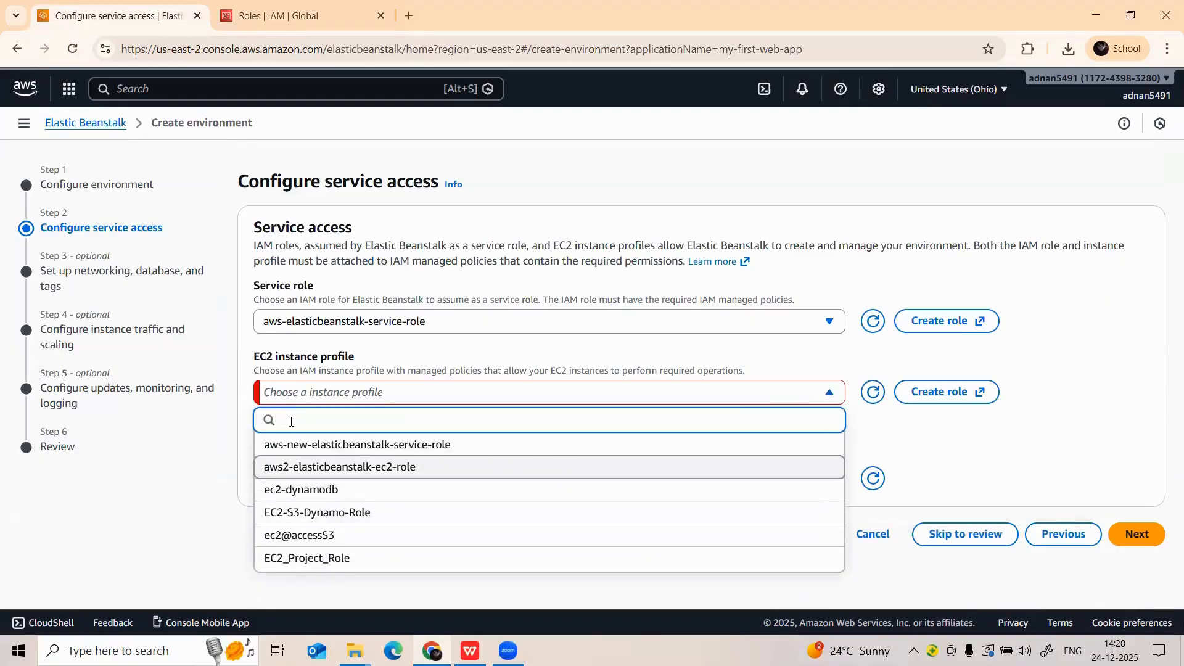
# Step: Check the new role's name in IAM and choose aws2-elasticbeanstalk-ec2-role as the environment's EC2 instance profile
pyautogui.click(316, 17)
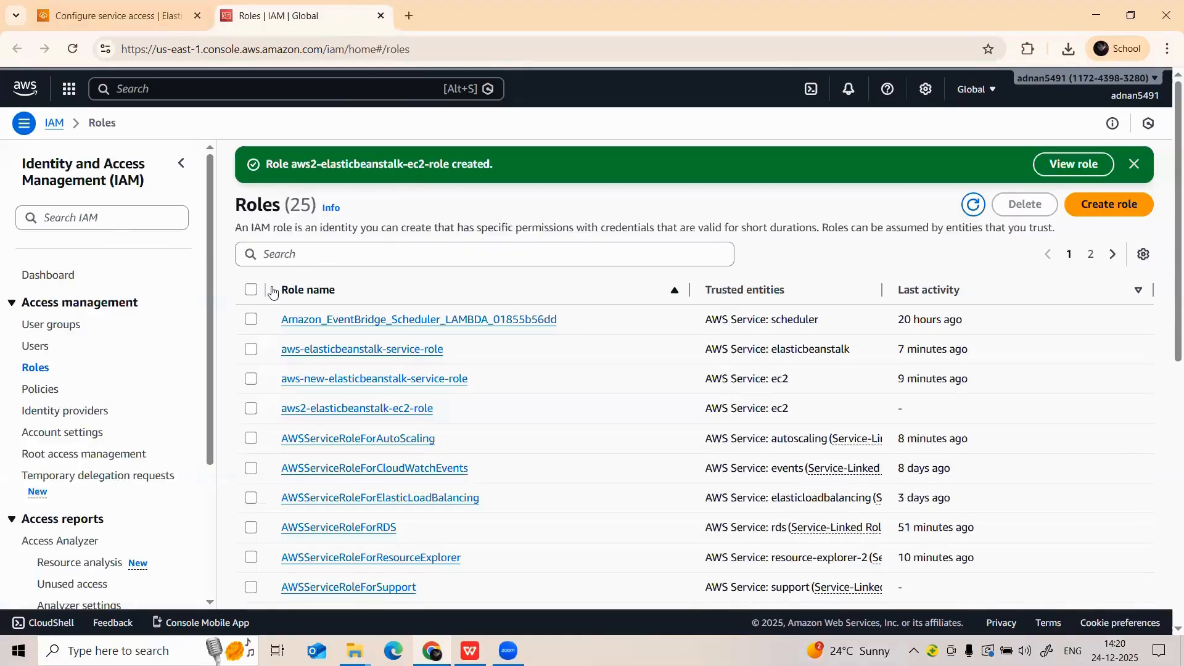
pyautogui.moveTo(307, 161); pyautogui.dragTo(488, 177)
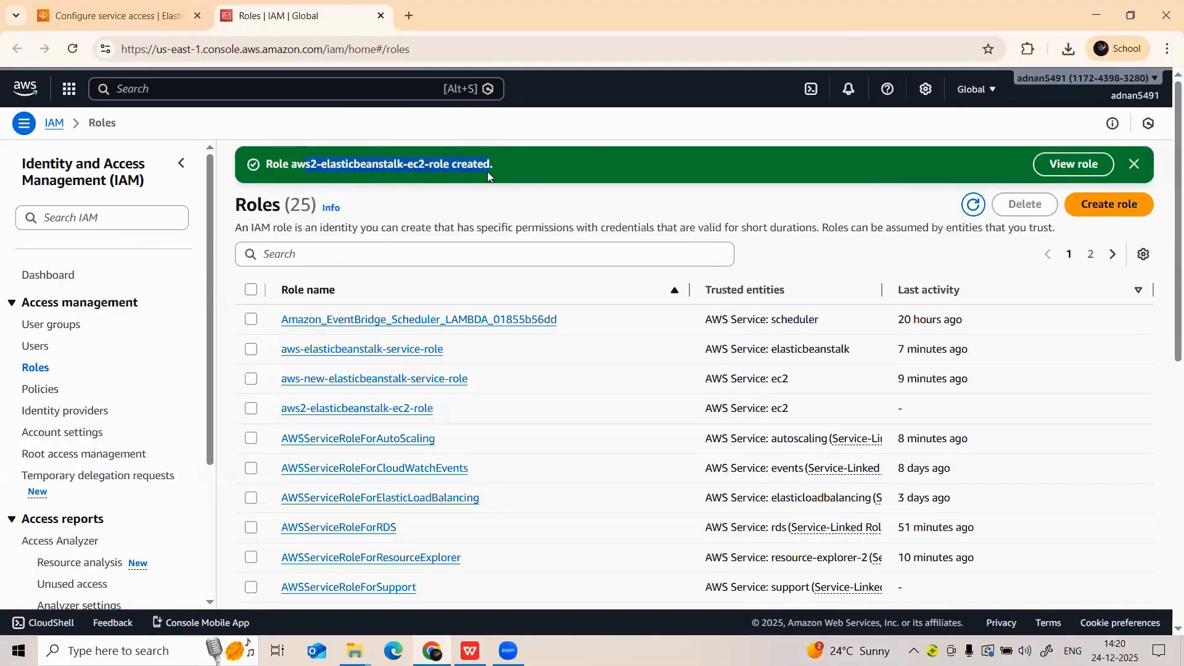
pyautogui.moveTo(291, 164); pyautogui.dragTo(344, 164)
pyautogui.click(101, 9)
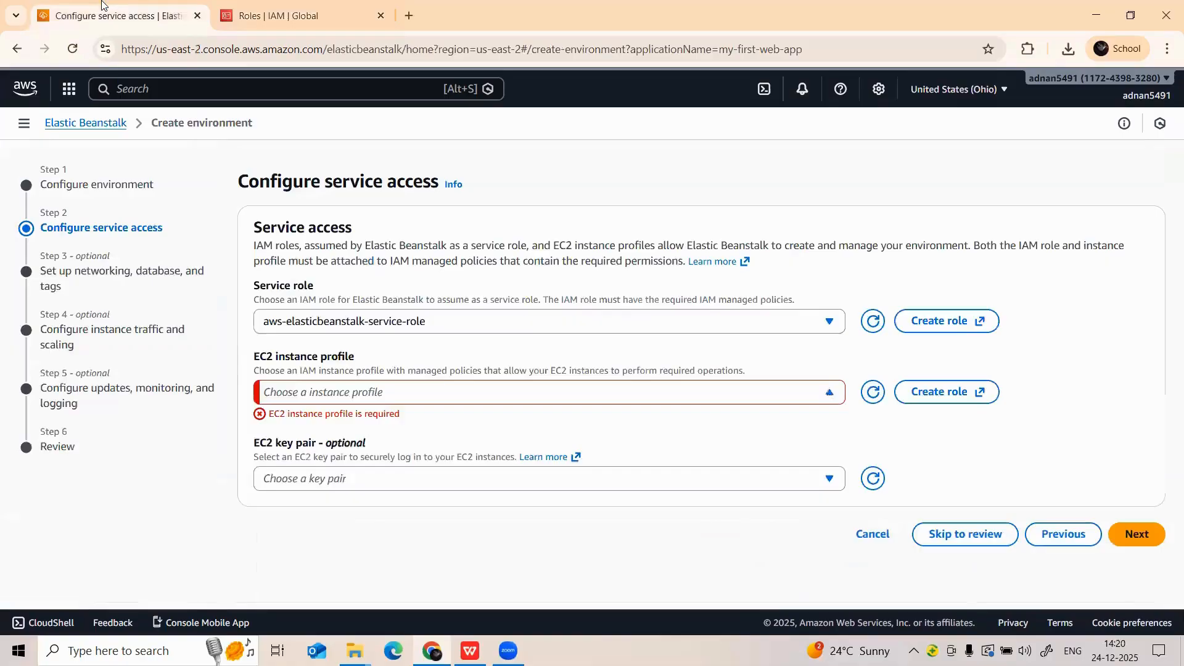
pyautogui.click(344, 402)
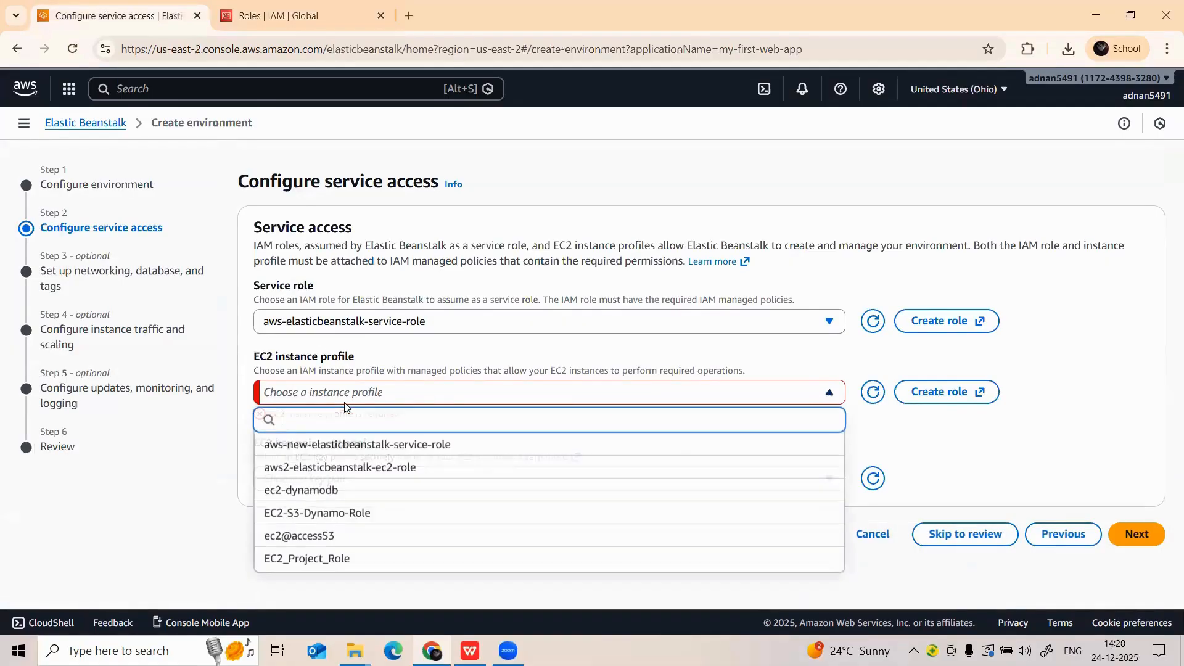
pyautogui.click(323, 471)
# Step: Recheck the created EC2 role in IAM and look through the service roles available for the environment
pyautogui.click(302, 15)
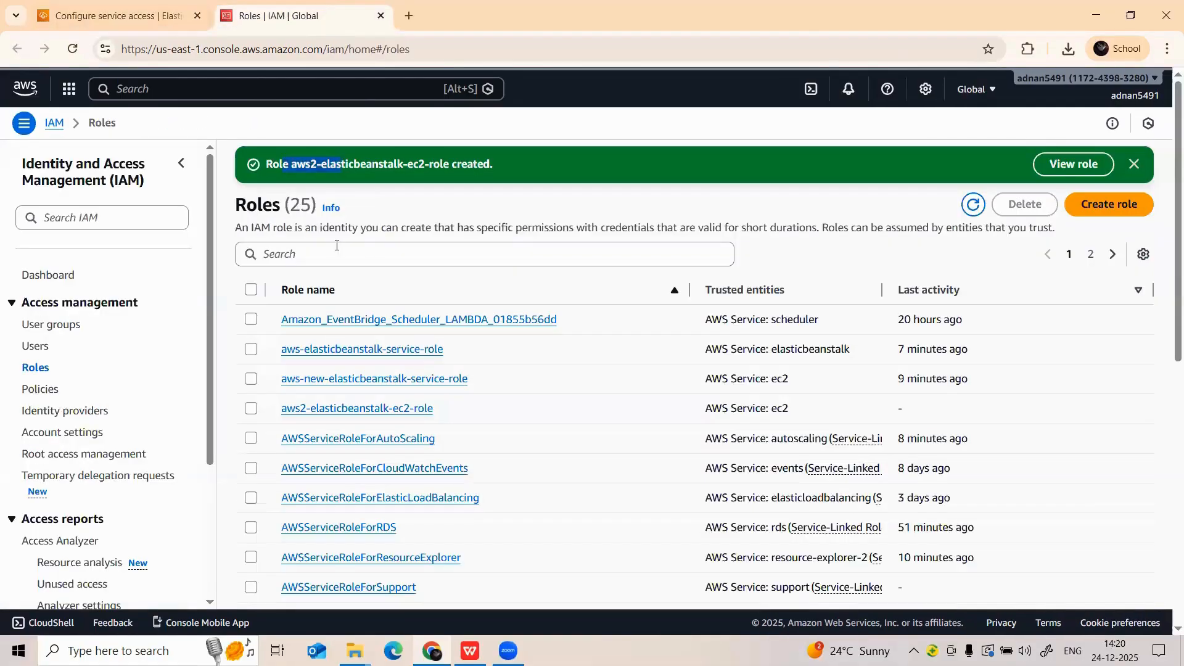
pyautogui.click(284, 158)
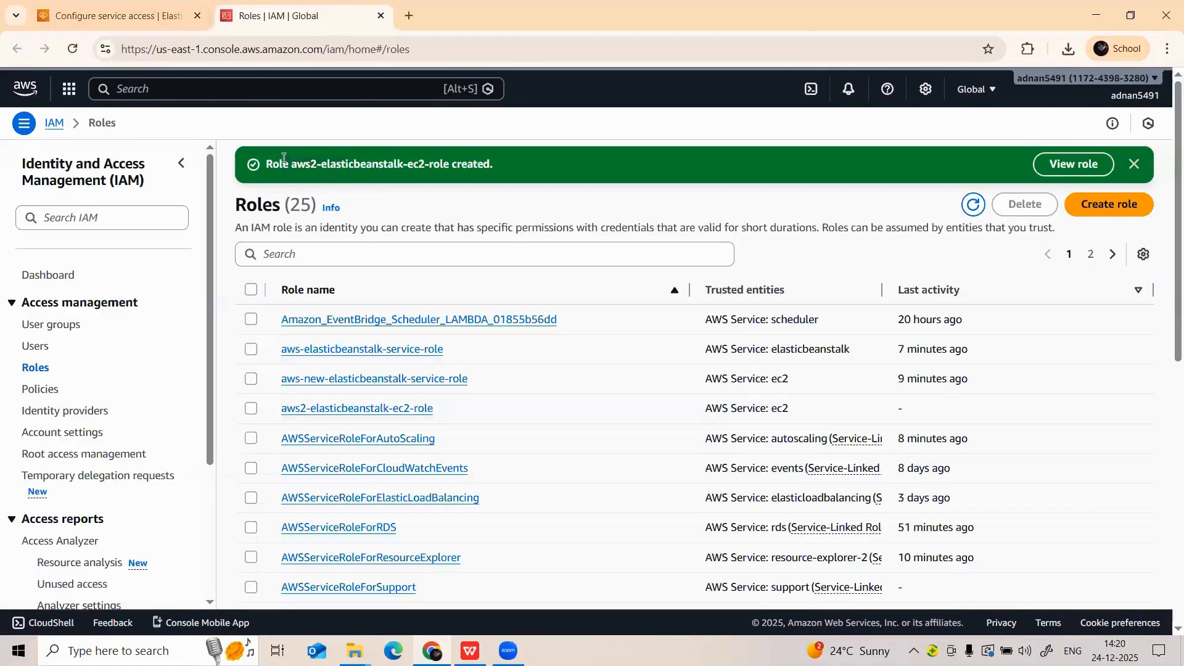
pyautogui.click(106, 6)
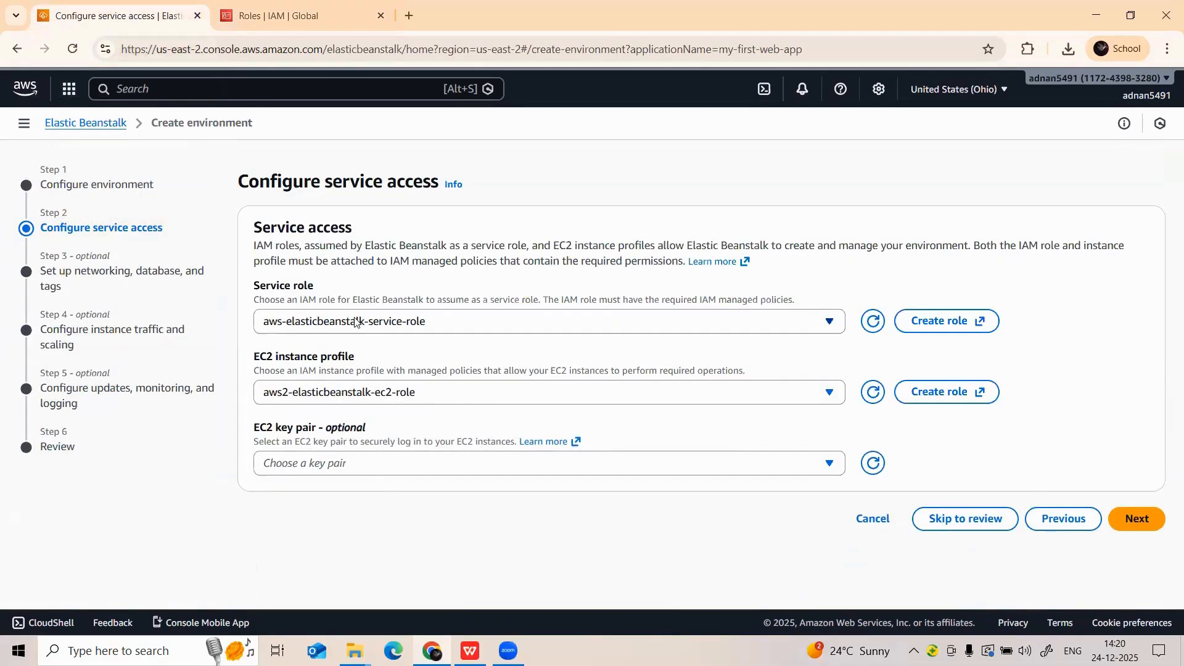
pyautogui.click(431, 322)
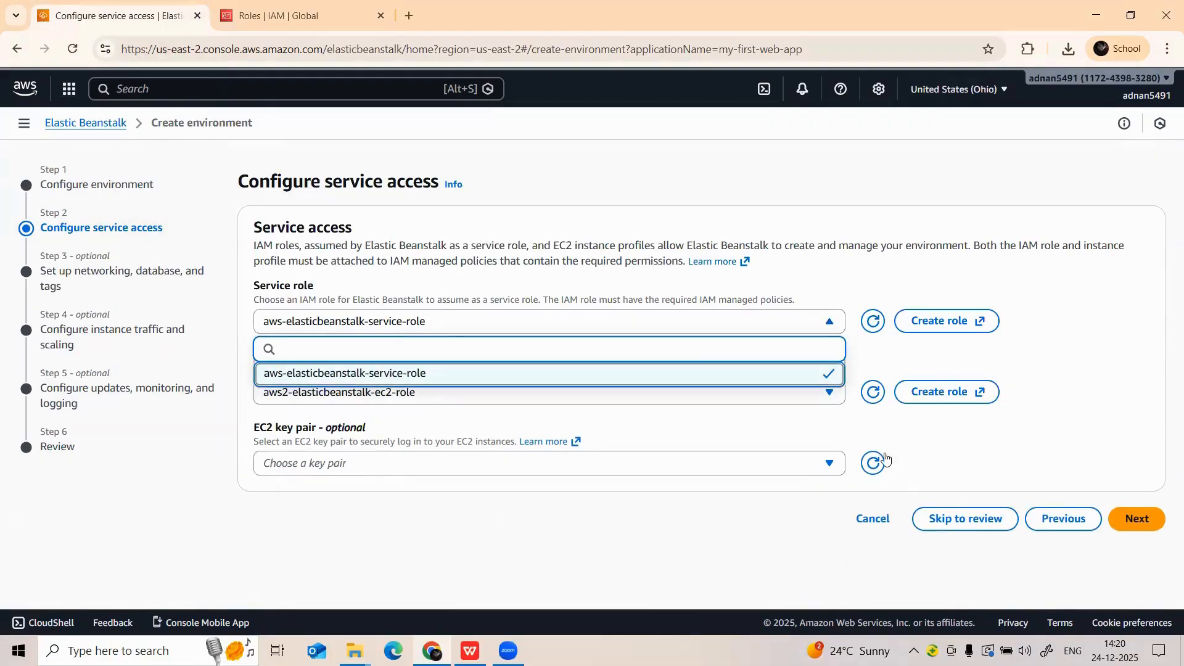
pyautogui.click(411, 306)
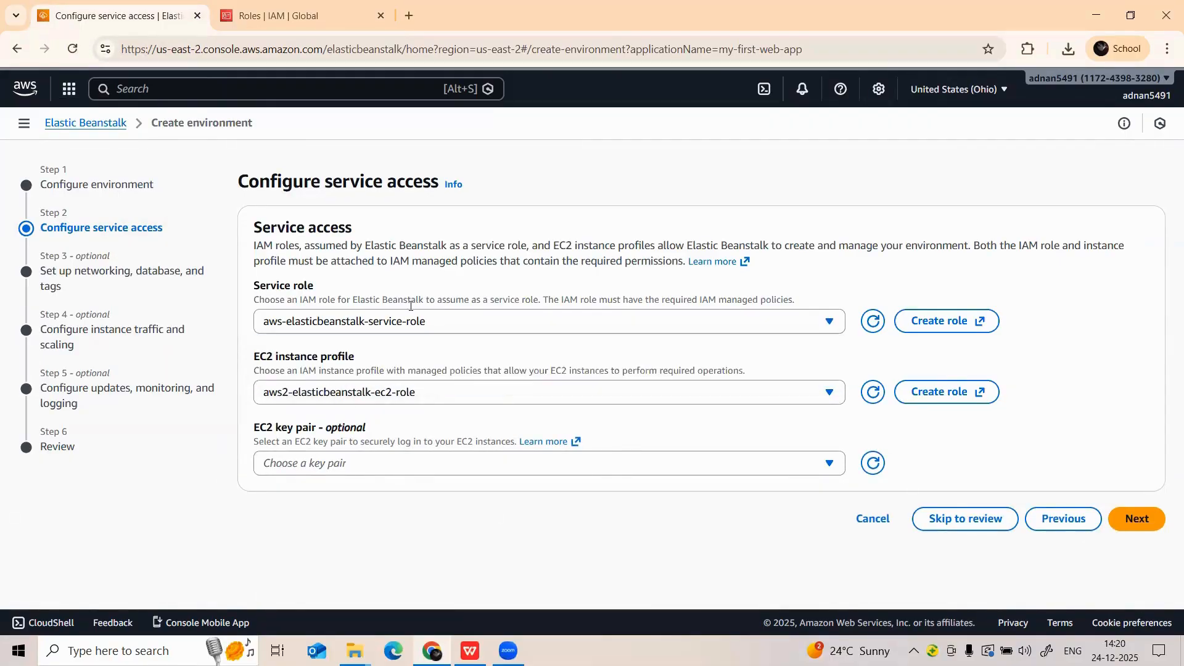
pyautogui.click(395, 327)
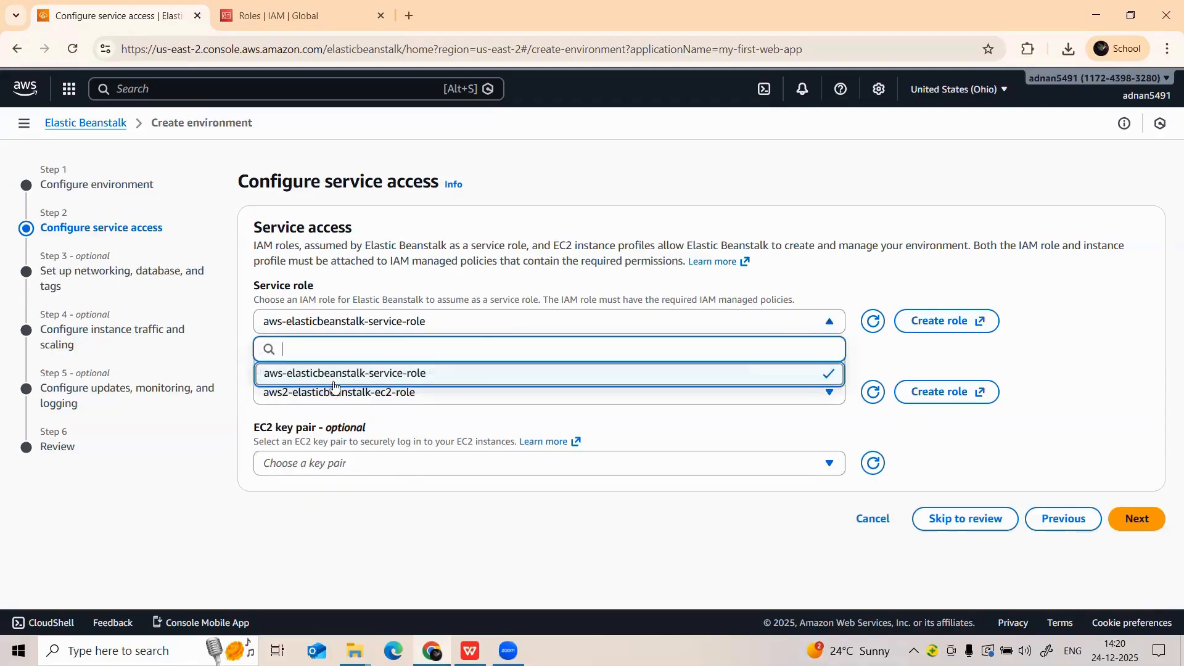
pyautogui.click(451, 326)
# Step: Start creating a new service role with the Elastic Beanstalk - Environment use case and continue to its permissions
pyautogui.click(933, 320)
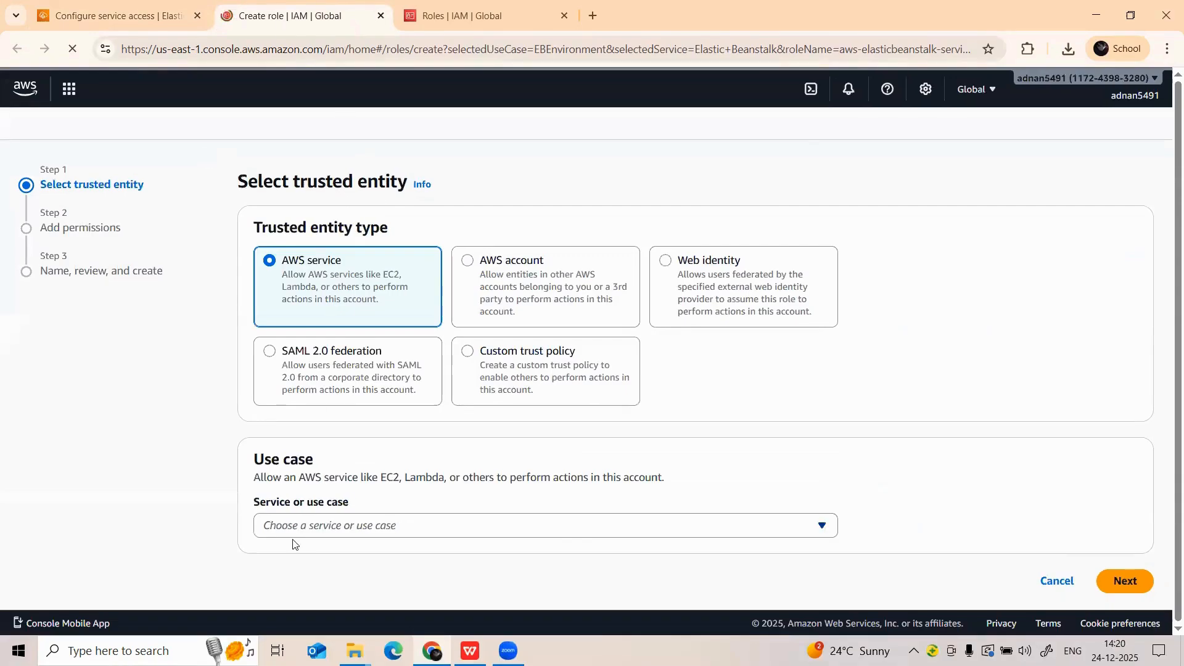
pyautogui.scroll(-2, 318, 505)
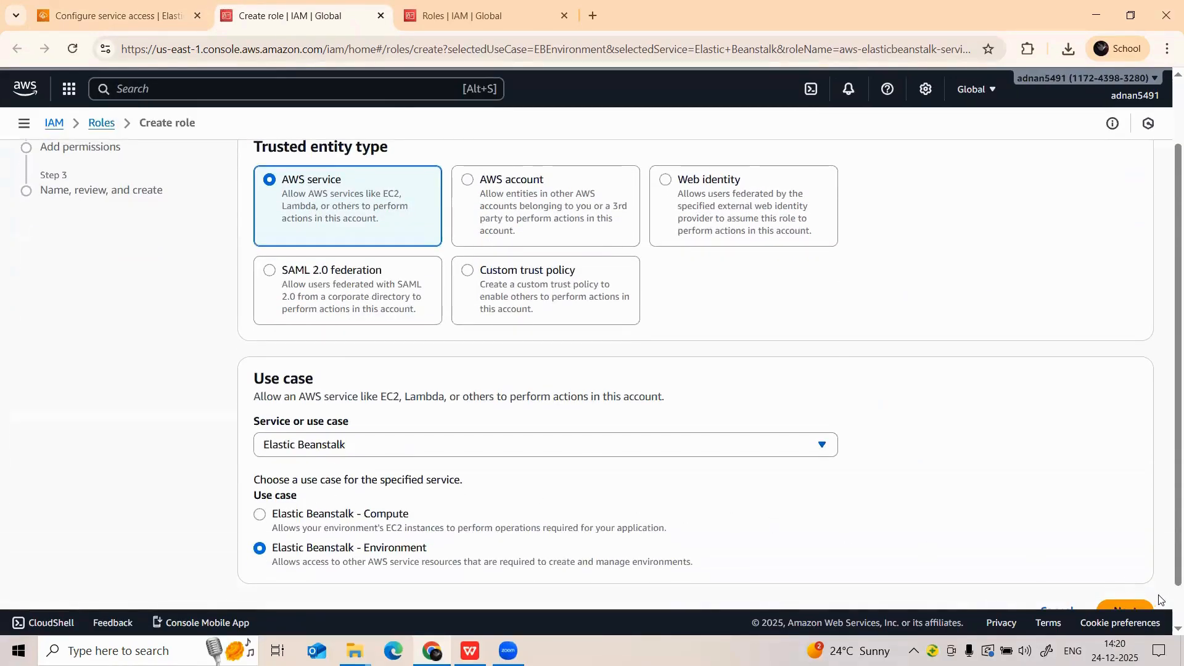
pyautogui.scroll(-1, 1128, 591)
pyautogui.click(1132, 581)
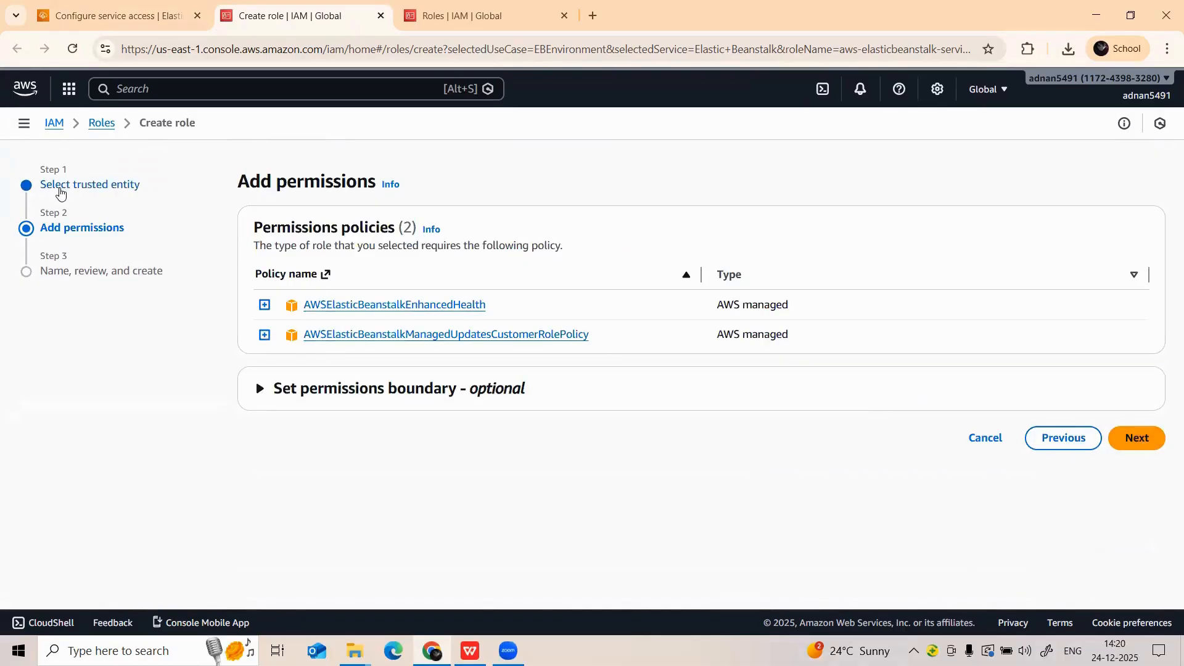
# Step: Go back to review the service role's trusted entity type and use case, and return to its permissions
pyautogui.click(62, 186)
pyautogui.scroll(-2, 400, 357)
pyautogui.scroll(2, 372, 402)
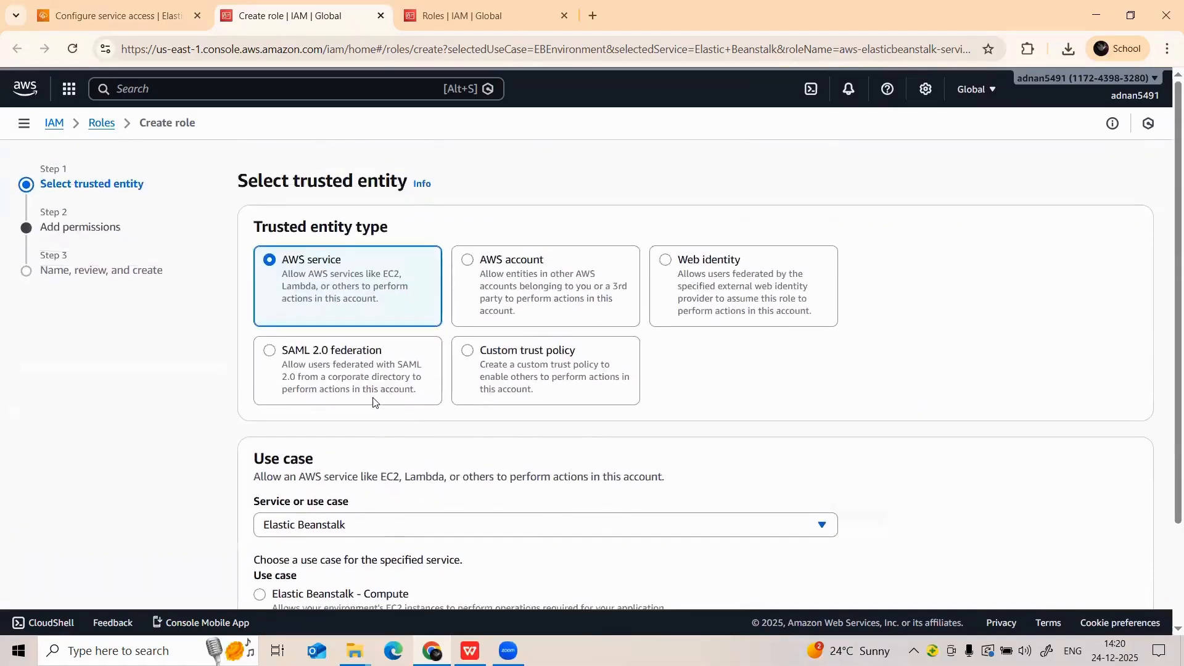
pyautogui.scroll(-2, 829, 468)
pyautogui.click(1142, 562)
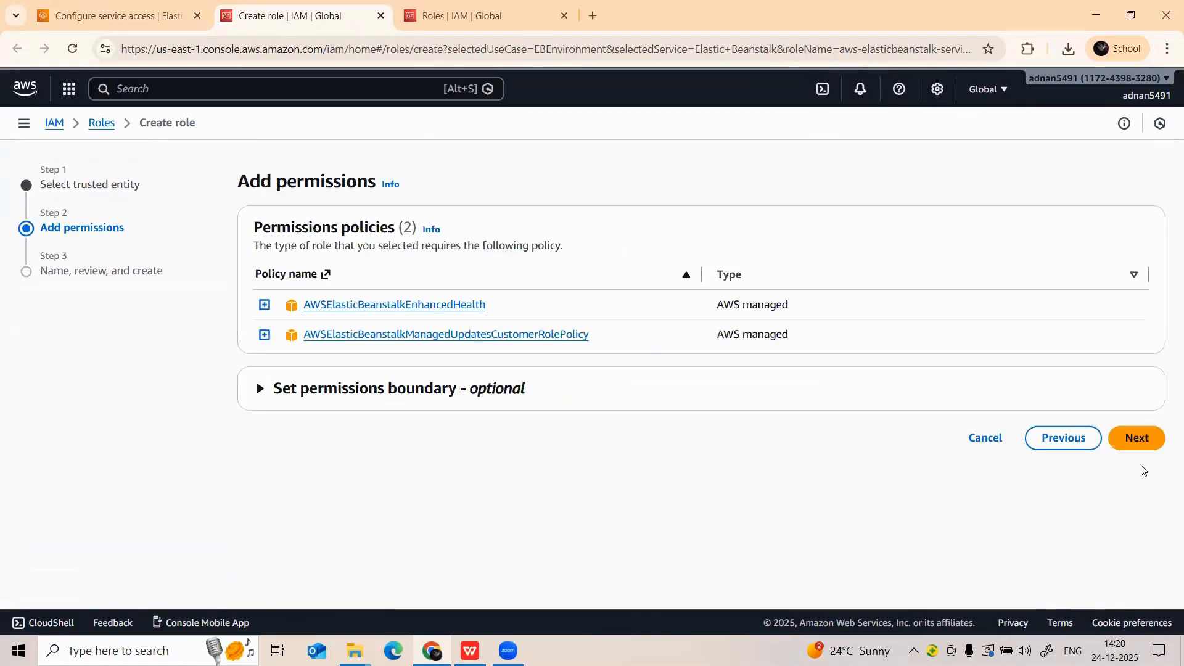
# Step: Create the service role under the name aws2-elasticbeanstalk-service-role and return to the environment's service access settings
pyautogui.click(1138, 437)
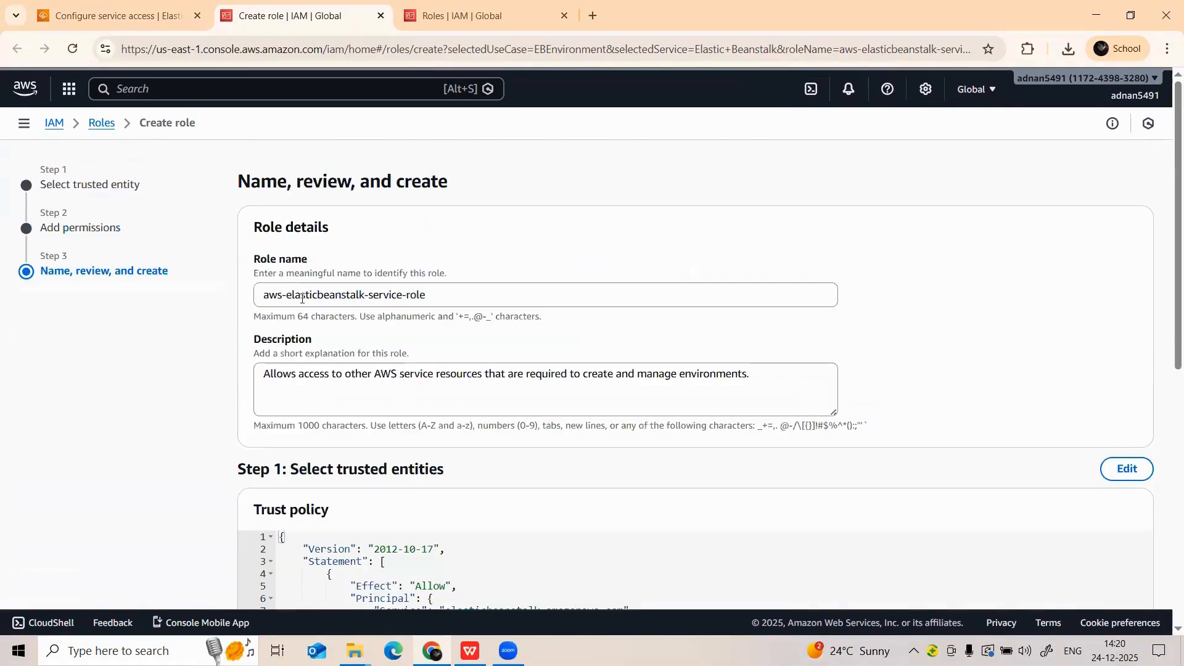
pyautogui.click(281, 298)
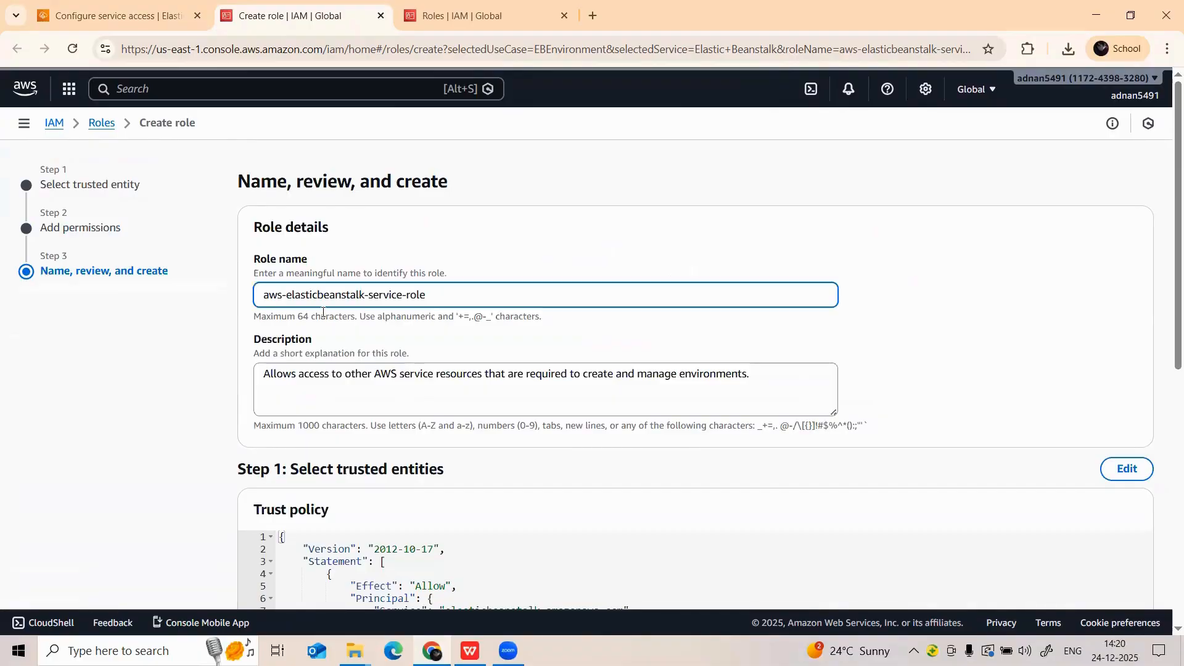
pyautogui.write('2')
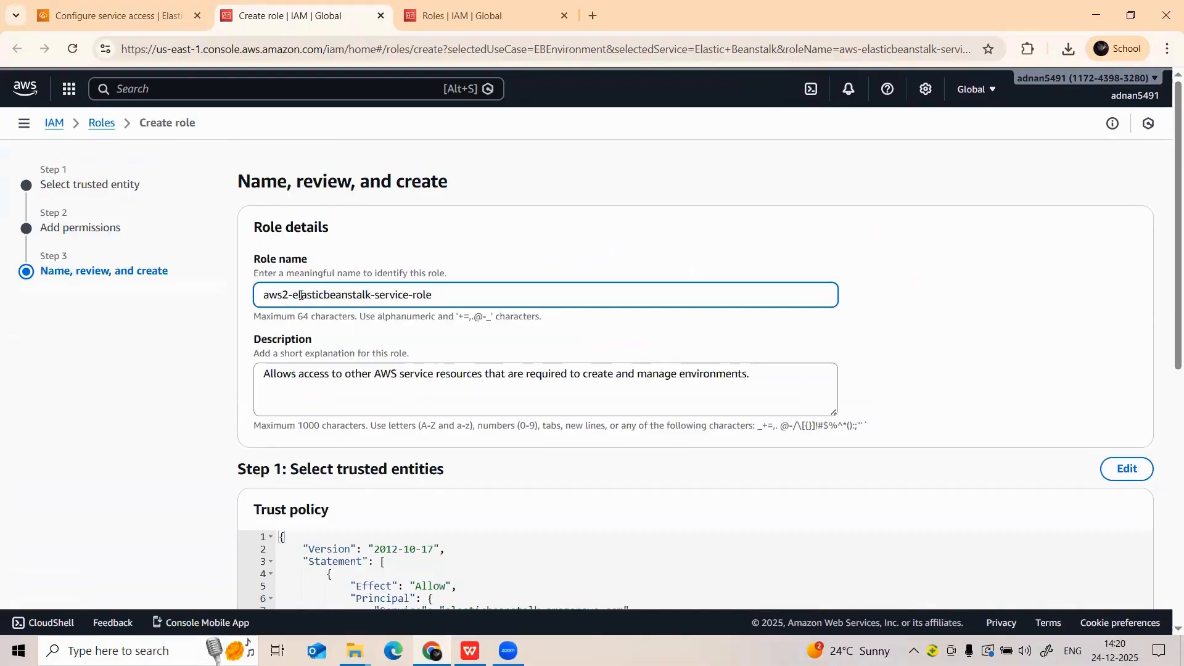
pyautogui.scroll(-8, 798, 364)
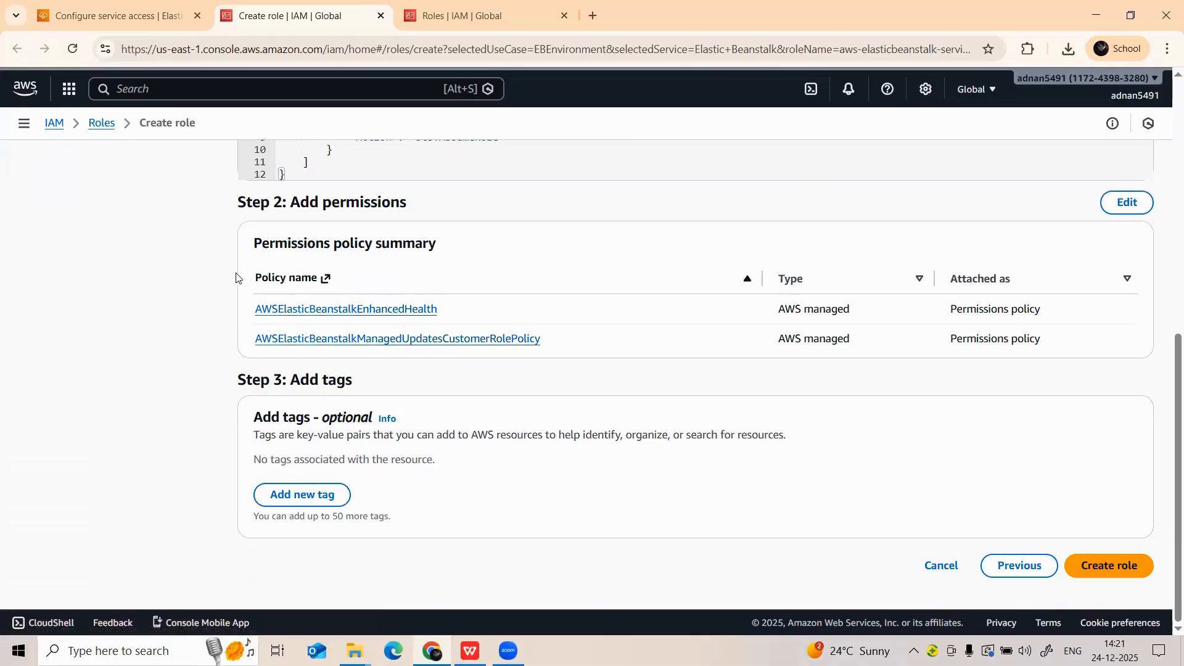
pyautogui.click(1105, 569)
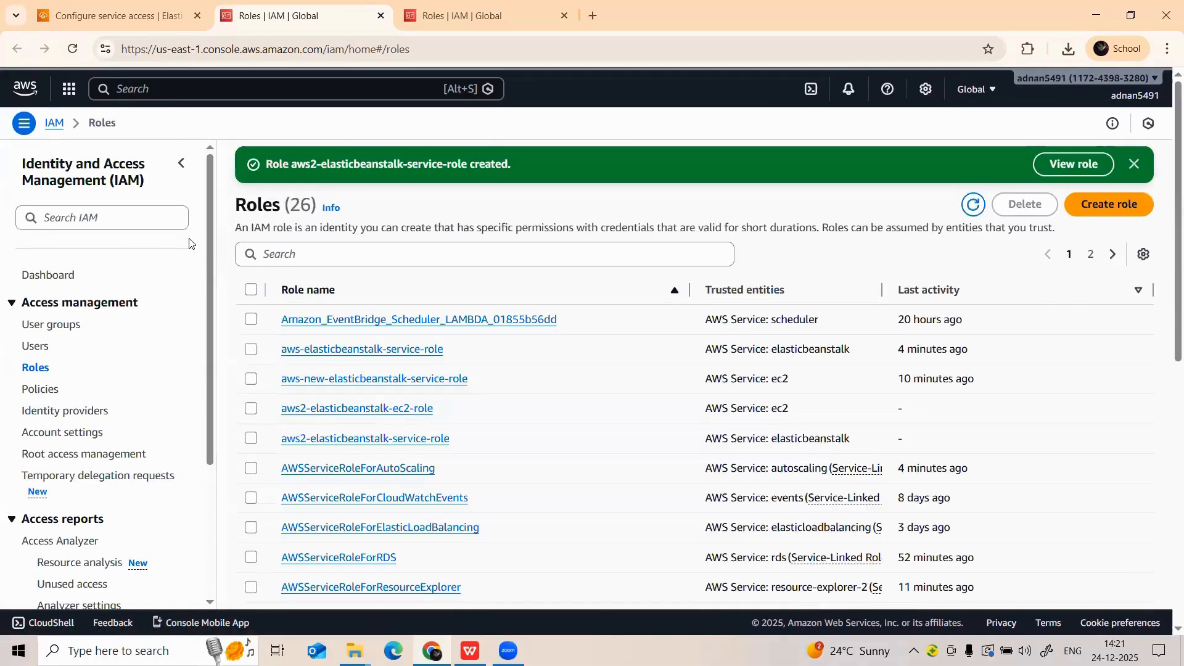
pyautogui.click(114, 13)
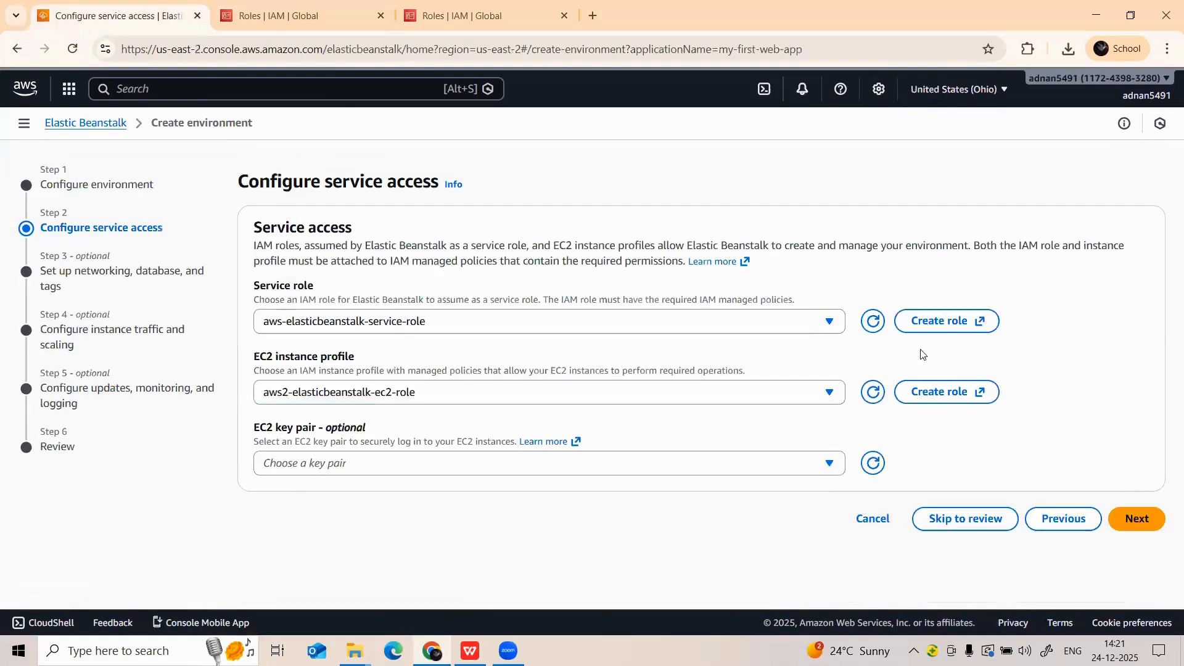
# Step: Refresh the available service roles, assign aws2-elasticbeanstalk-service-role as the service role, and continue to the networking settings
pyautogui.click(828, 321)
pyautogui.click(872, 321)
pyautogui.click(809, 327)
pyautogui.click(430, 399)
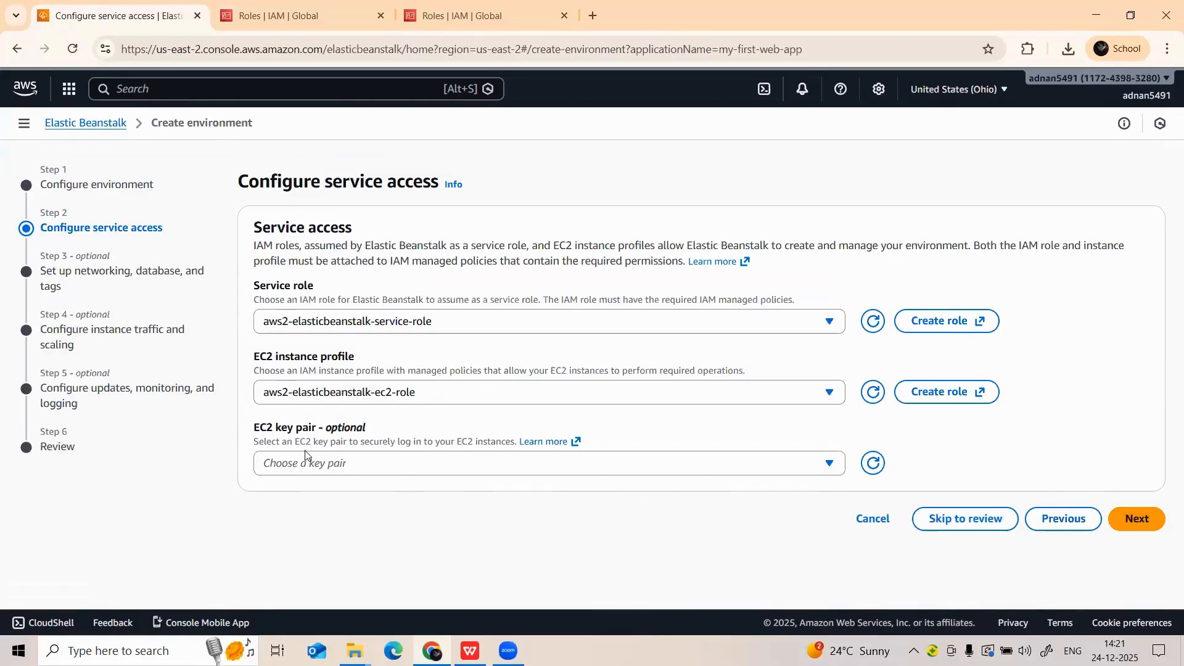
pyautogui.click(1159, 521)
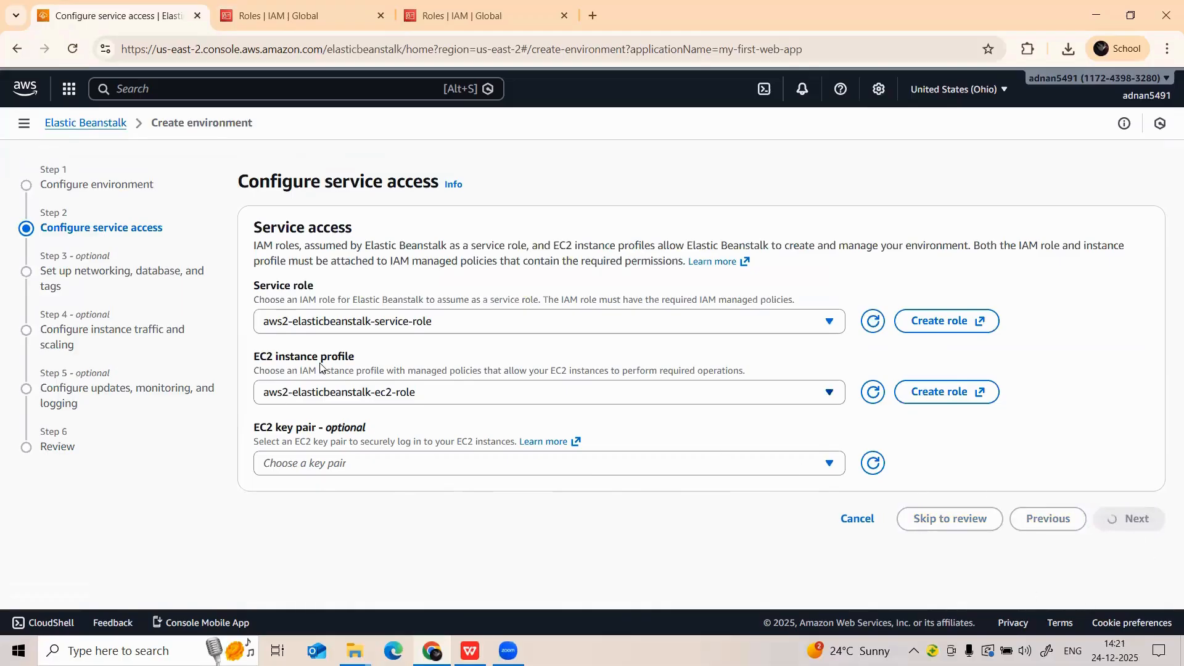
# Step: Choose the 172.31.0.0/16 VPC with instance subnets public-subnet-1 and public-subnet-2, and continue to instance traffic and scaling
pyautogui.click(533, 322)
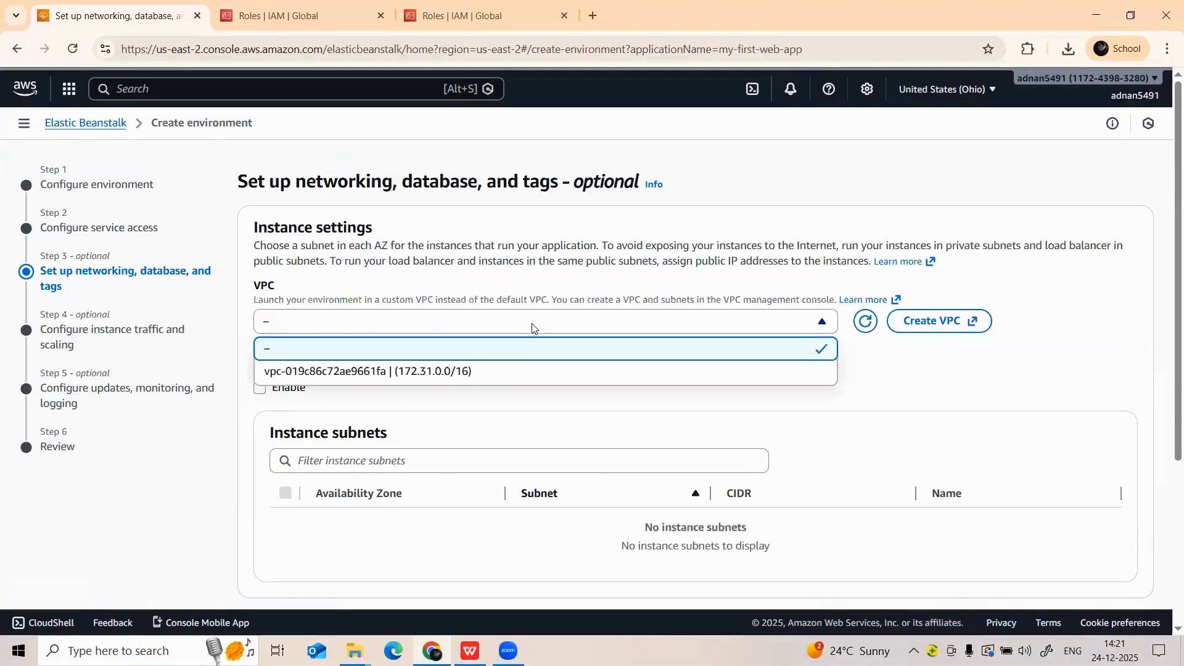
pyautogui.click(381, 373)
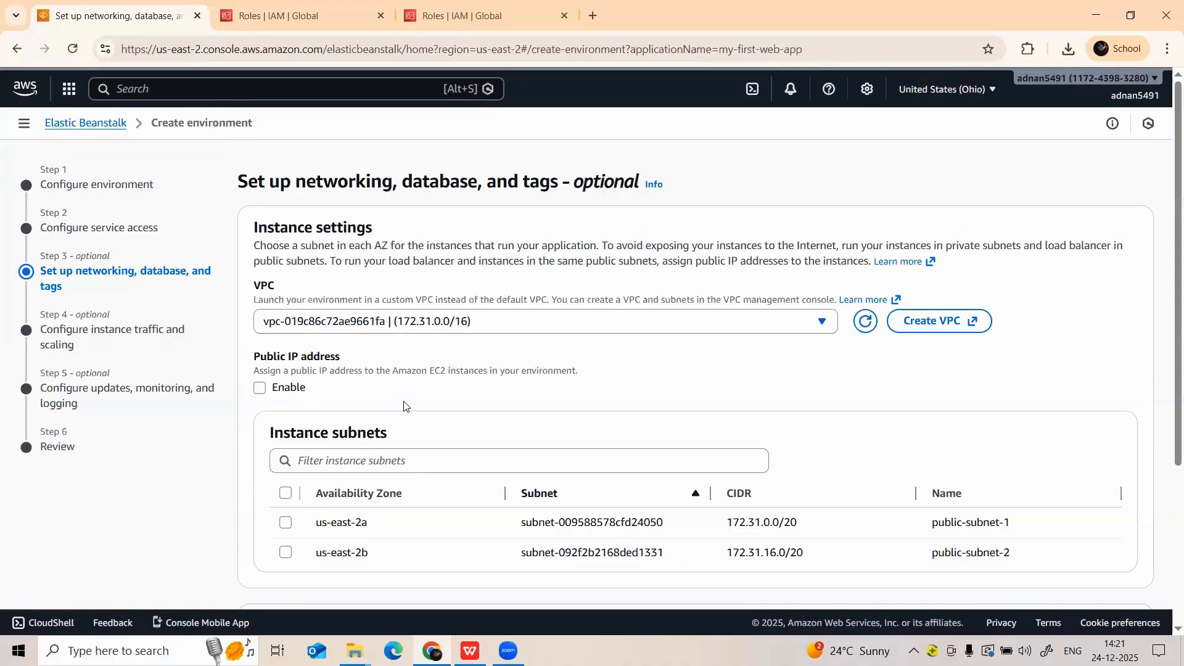
pyautogui.click(286, 522)
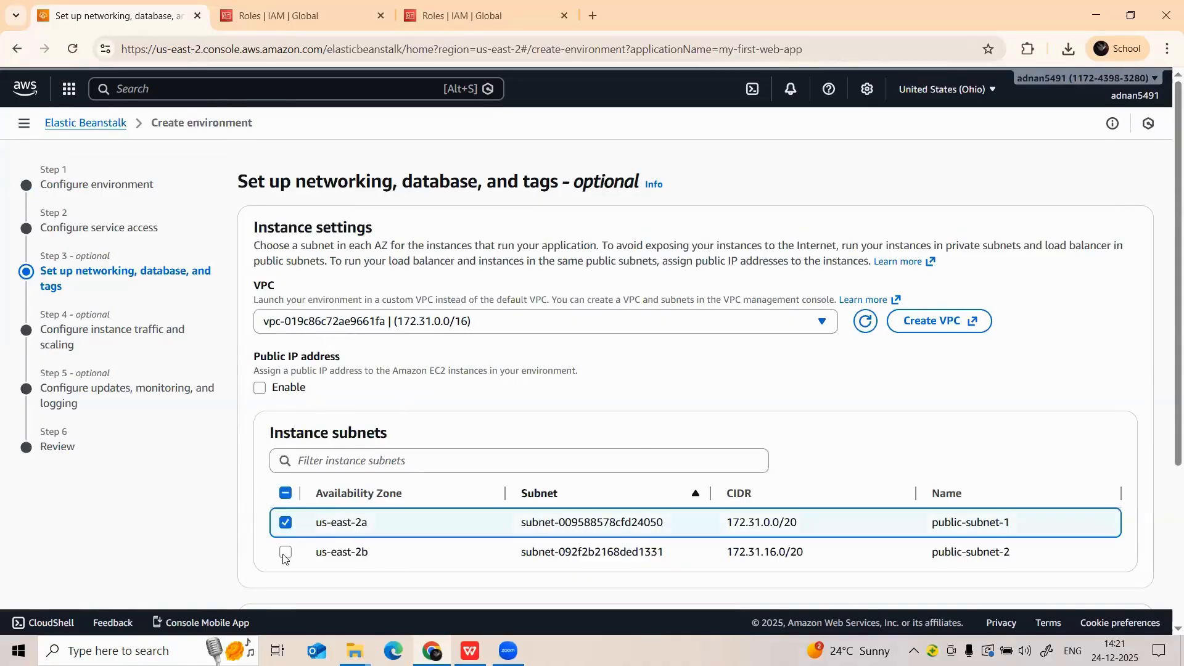
pyautogui.click(286, 552)
pyautogui.scroll(-3, 364, 507)
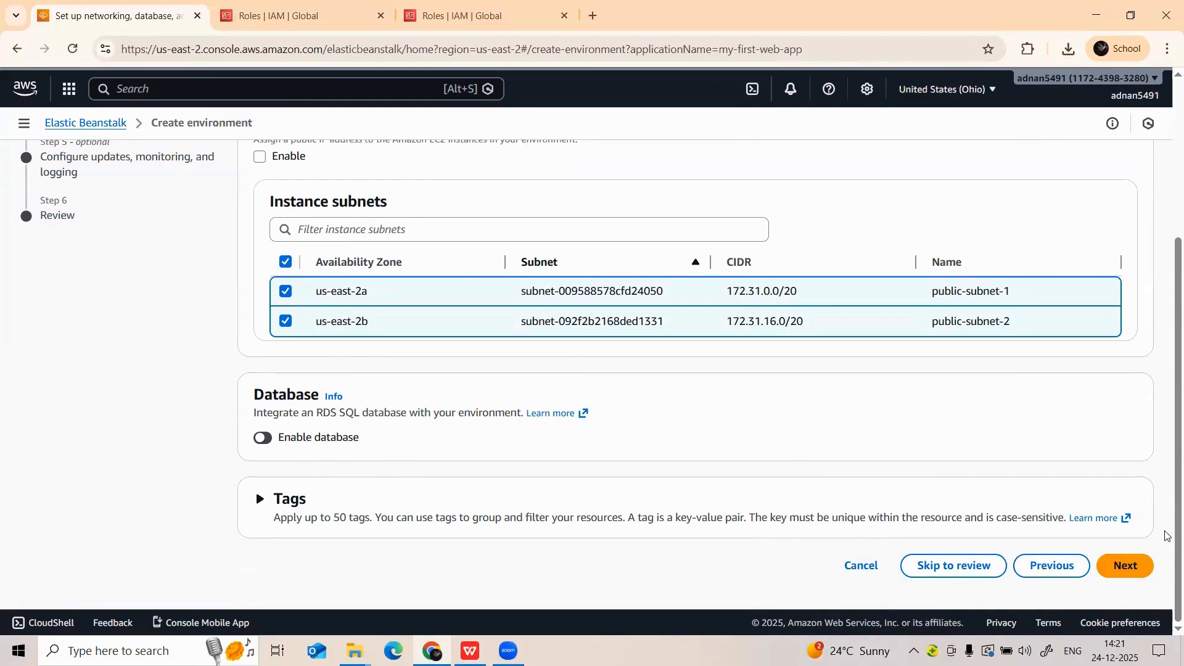
pyautogui.click(1128, 565)
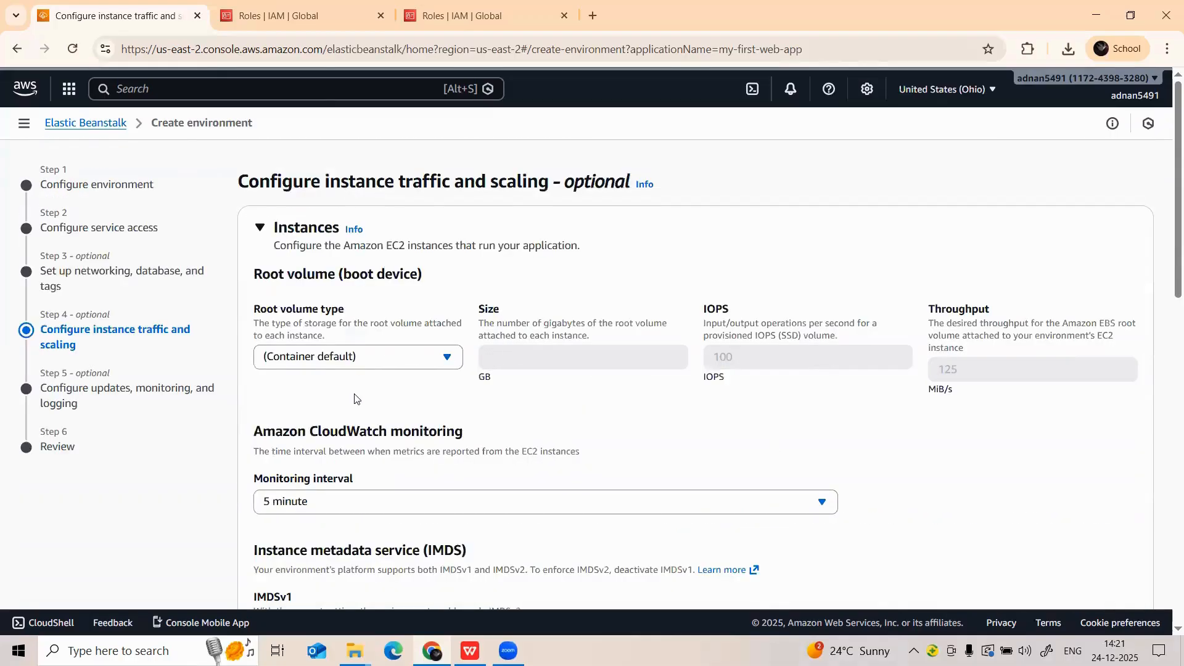
# Step: Check the root volume types, keeping the container default, and assign the default VPC security group to the EC2 instances
pyautogui.click(302, 360)
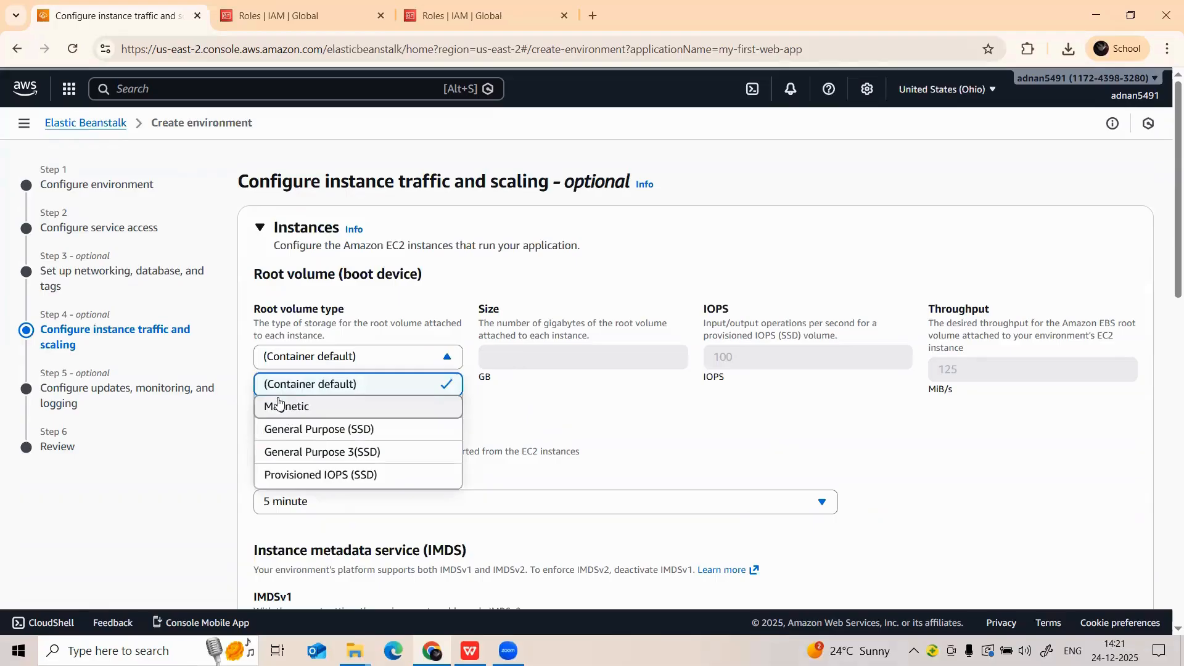
pyautogui.click(746, 432)
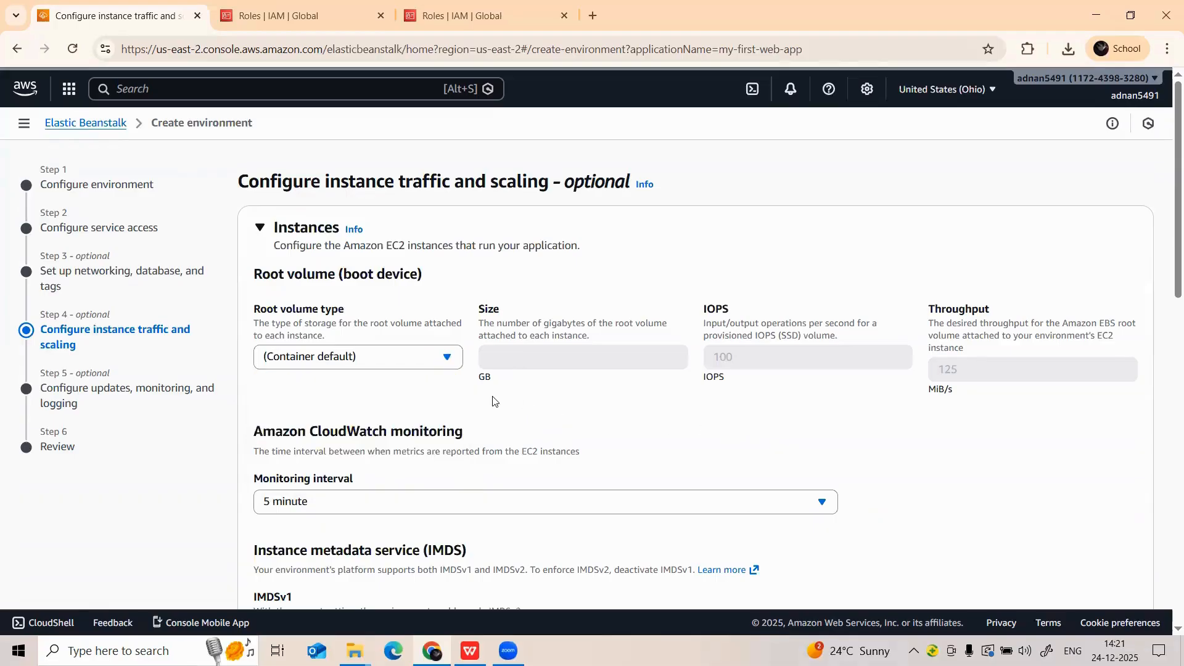
pyautogui.scroll(-5, 492, 401)
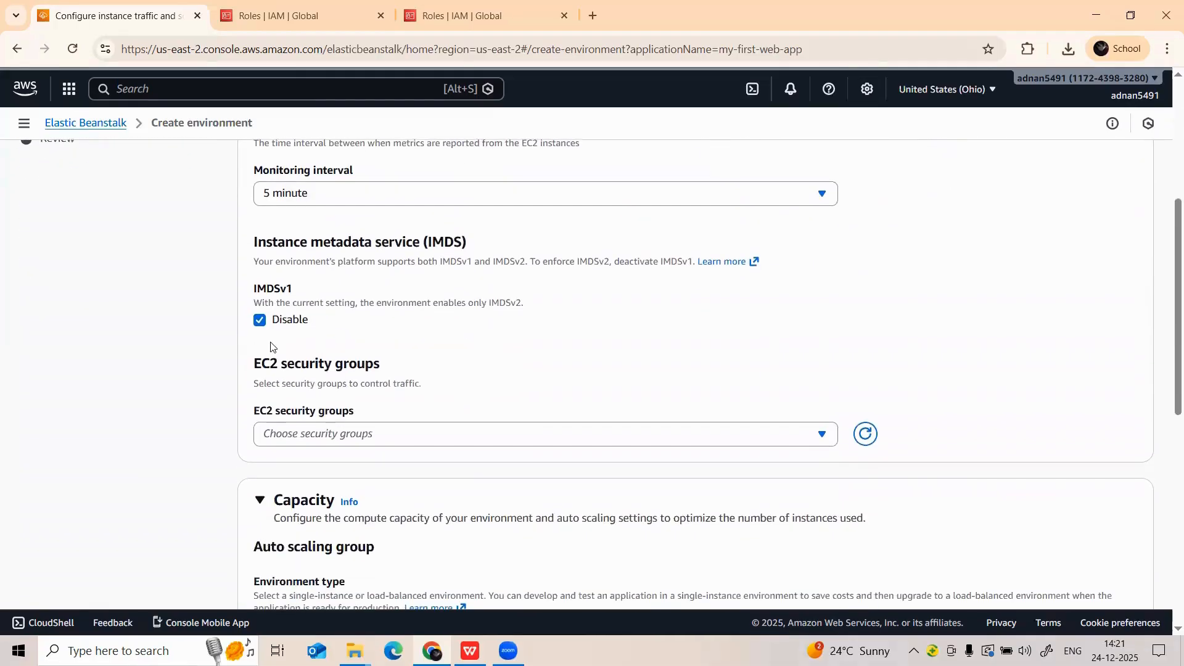
pyautogui.scroll(-1, 270, 347)
pyautogui.click(287, 356)
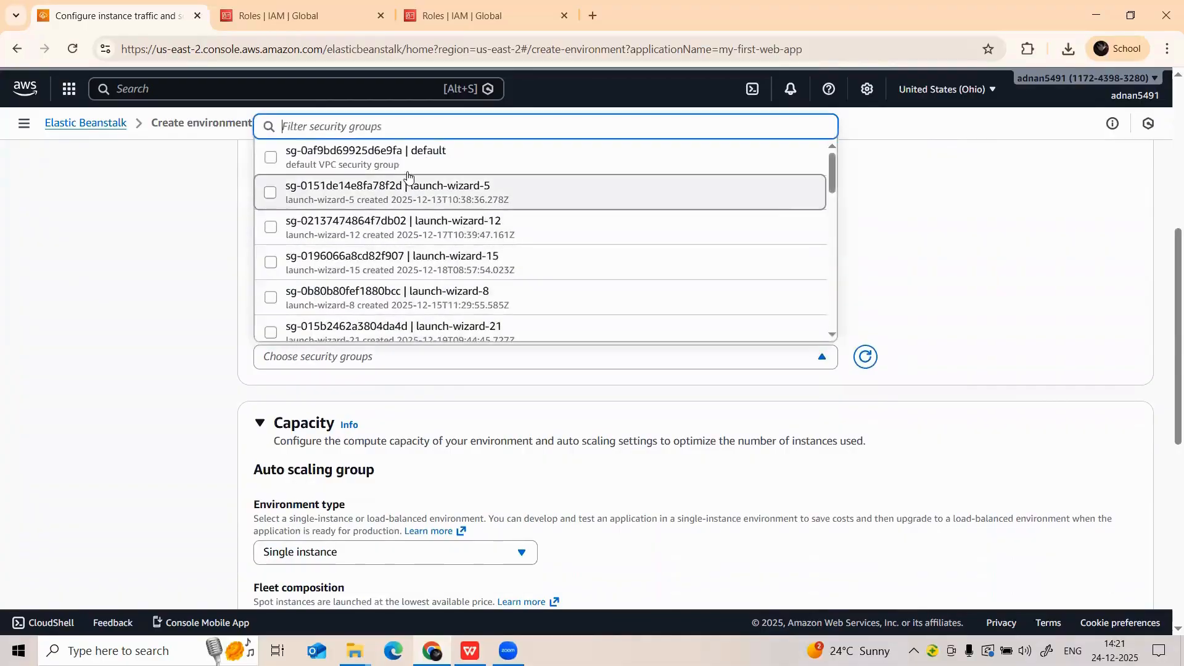
pyautogui.click(404, 159)
pyautogui.click(197, 395)
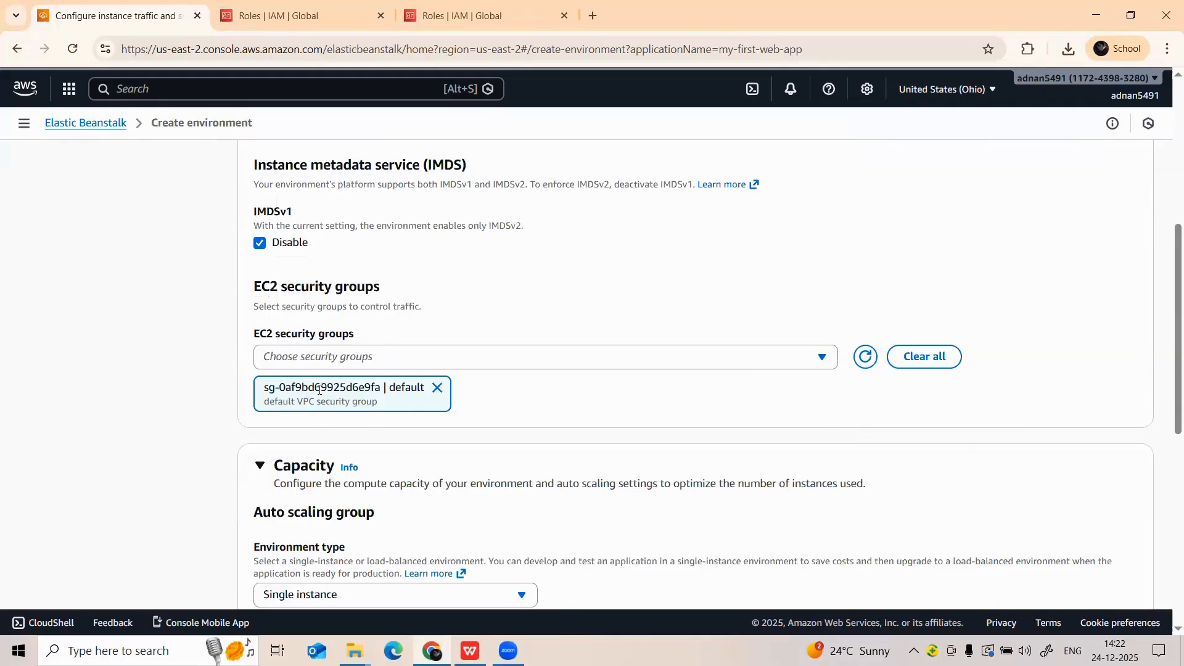
# Step: Look over the capacity and instance settings, keep them as they are, and continue to updates, monitoring and logging
pyautogui.scroll(-3, 566, 402)
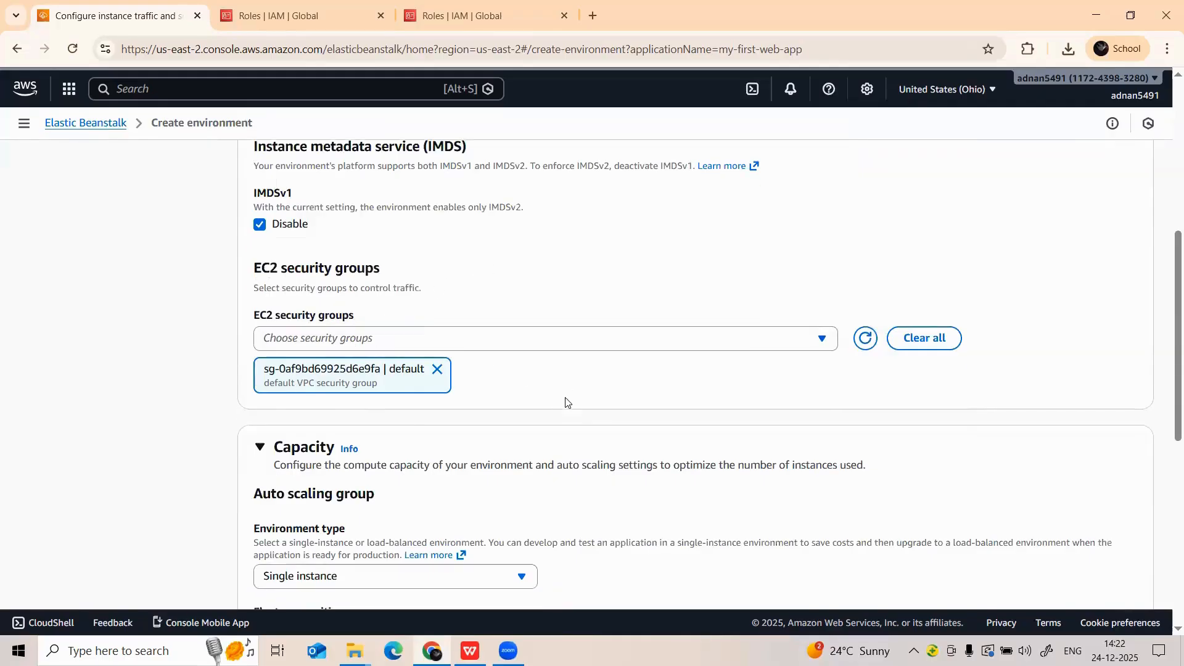
pyautogui.scroll(-2, 391, 373)
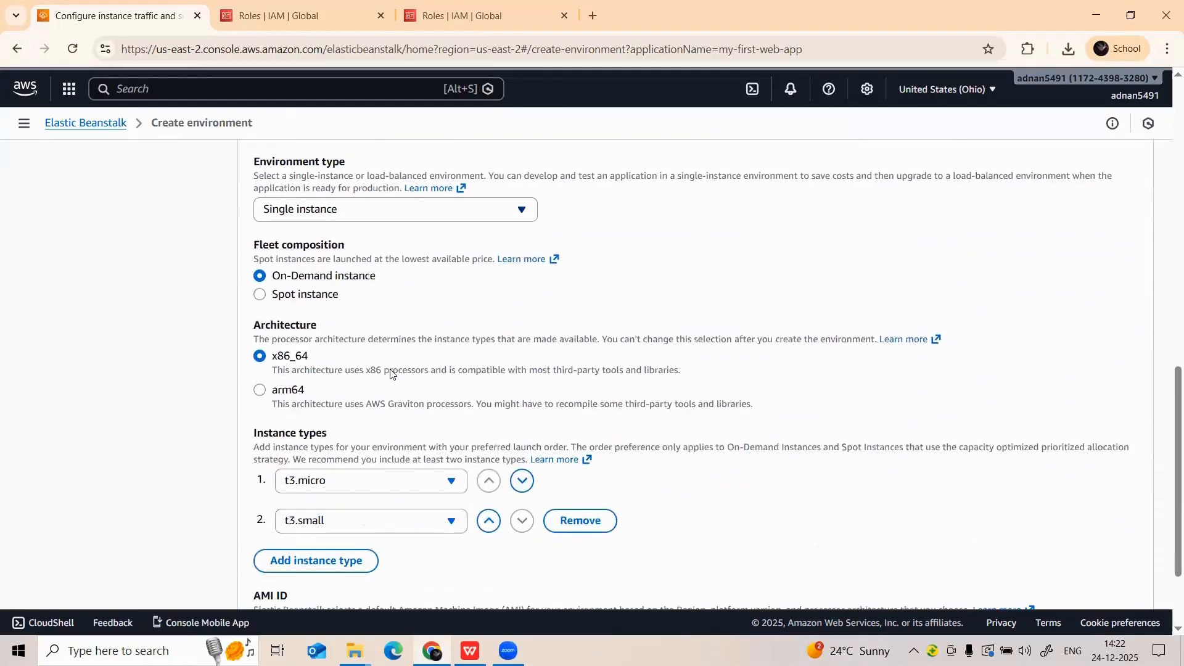
pyautogui.scroll(-2, 391, 373)
pyautogui.scroll(10, 703, 435)
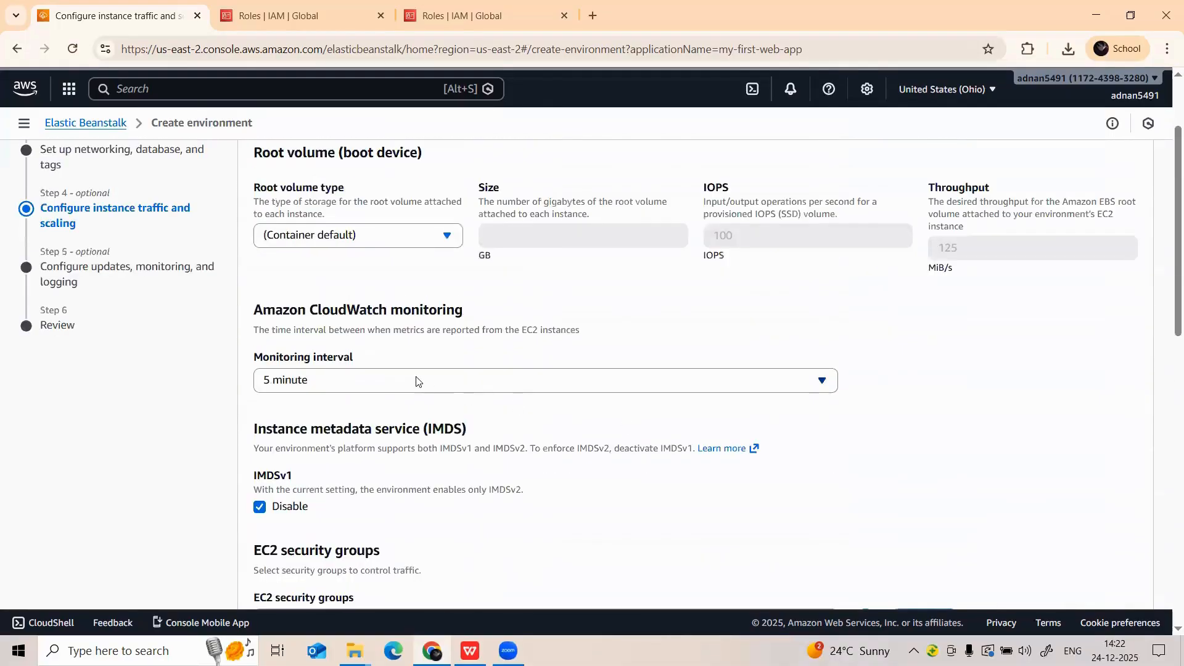
pyautogui.scroll(-10, 664, 376)
pyautogui.click(1105, 558)
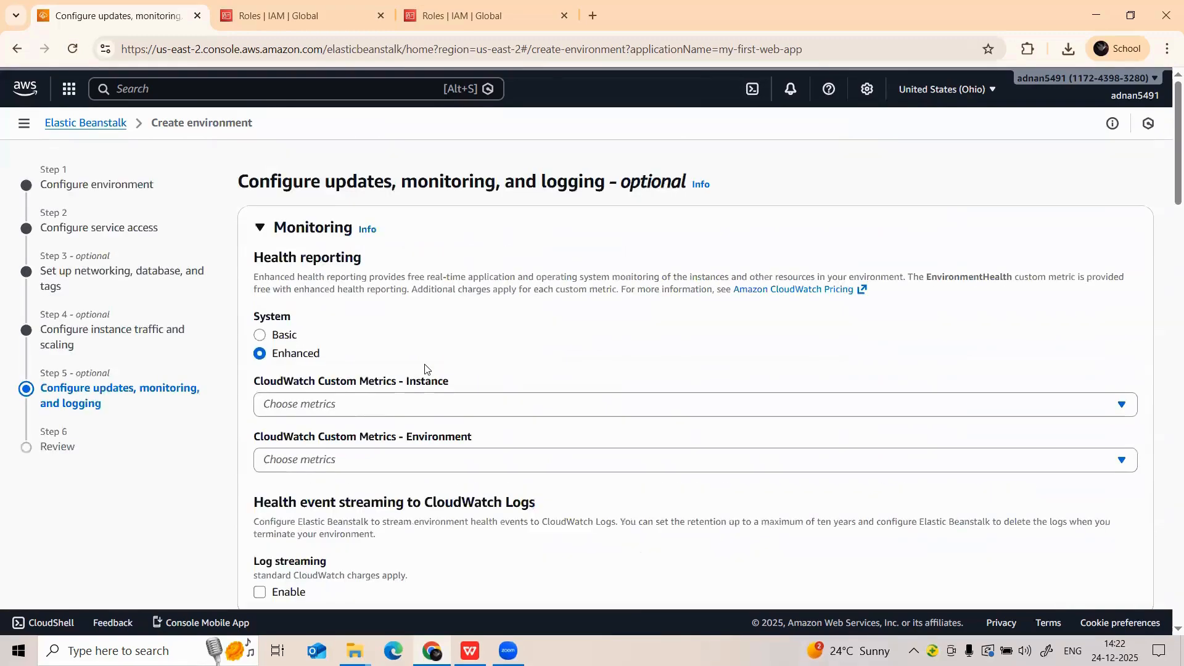
# Step: Set health reporting to Basic, disable managed platform updates, and continue to the environment review
pyautogui.click(259, 336)
pyautogui.scroll(-6, 415, 381)
pyautogui.scroll(3, 388, 370)
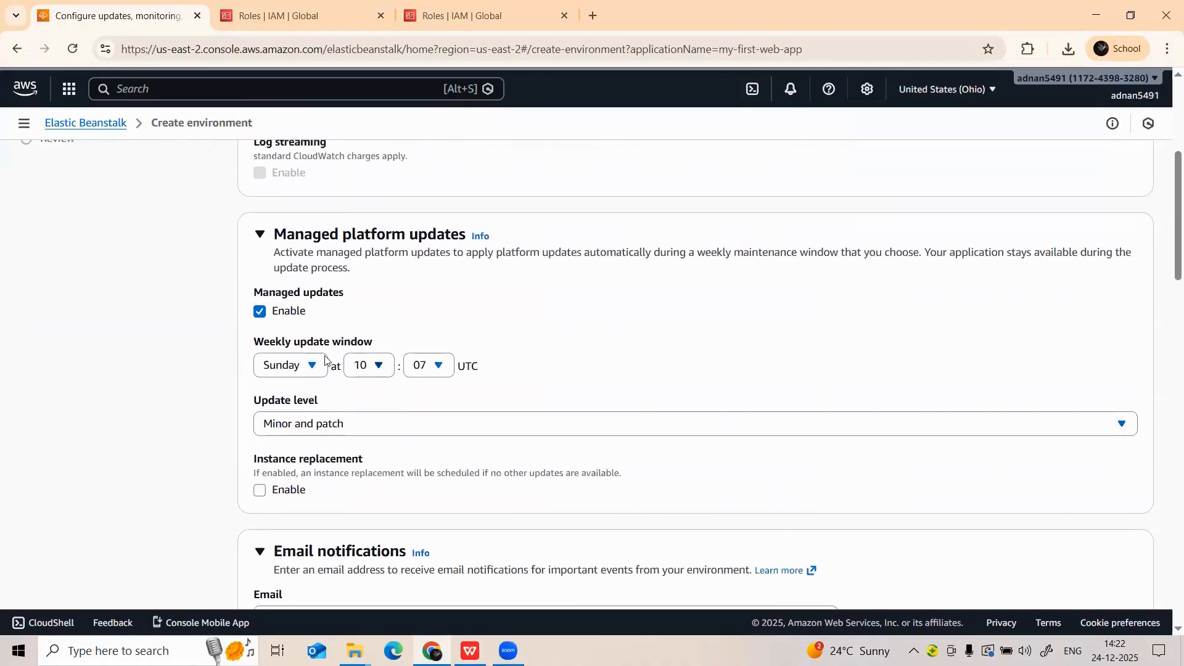
pyautogui.click(259, 389)
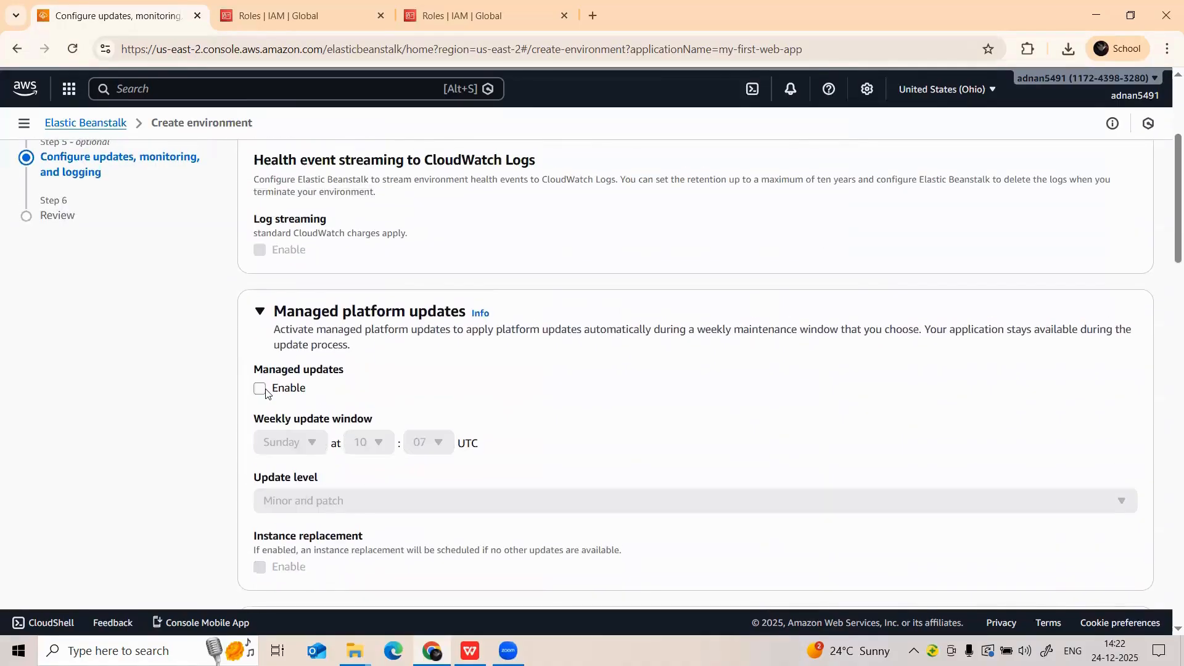
pyautogui.scroll(-4, 471, 378)
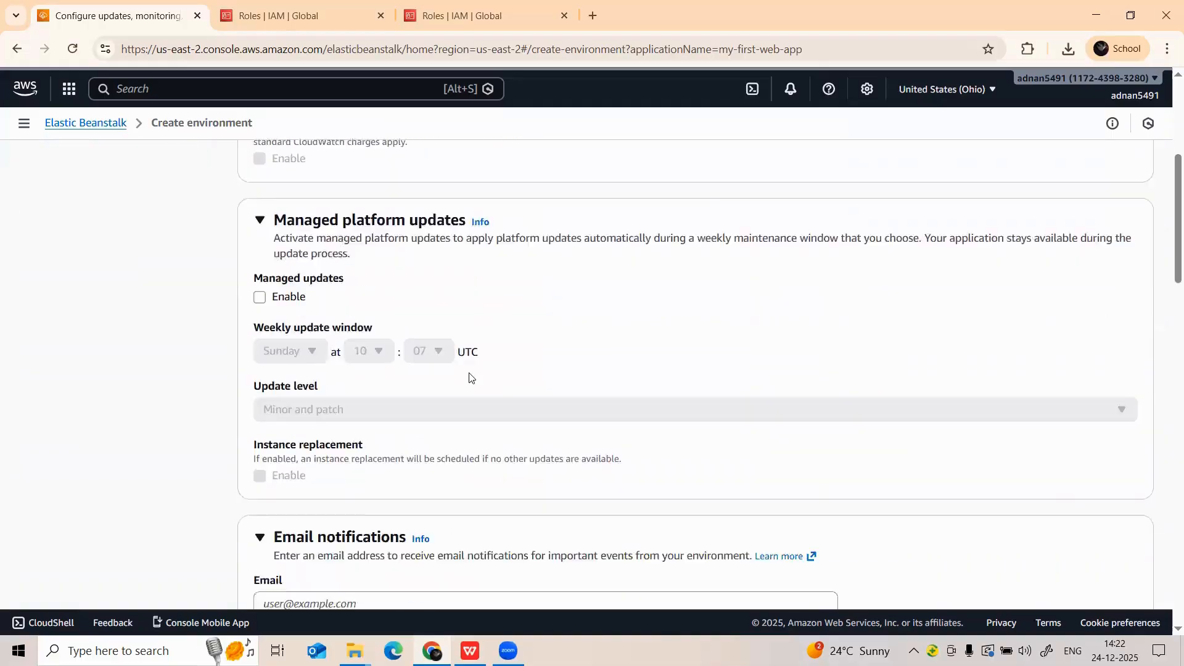
pyautogui.scroll(-10, 326, 352)
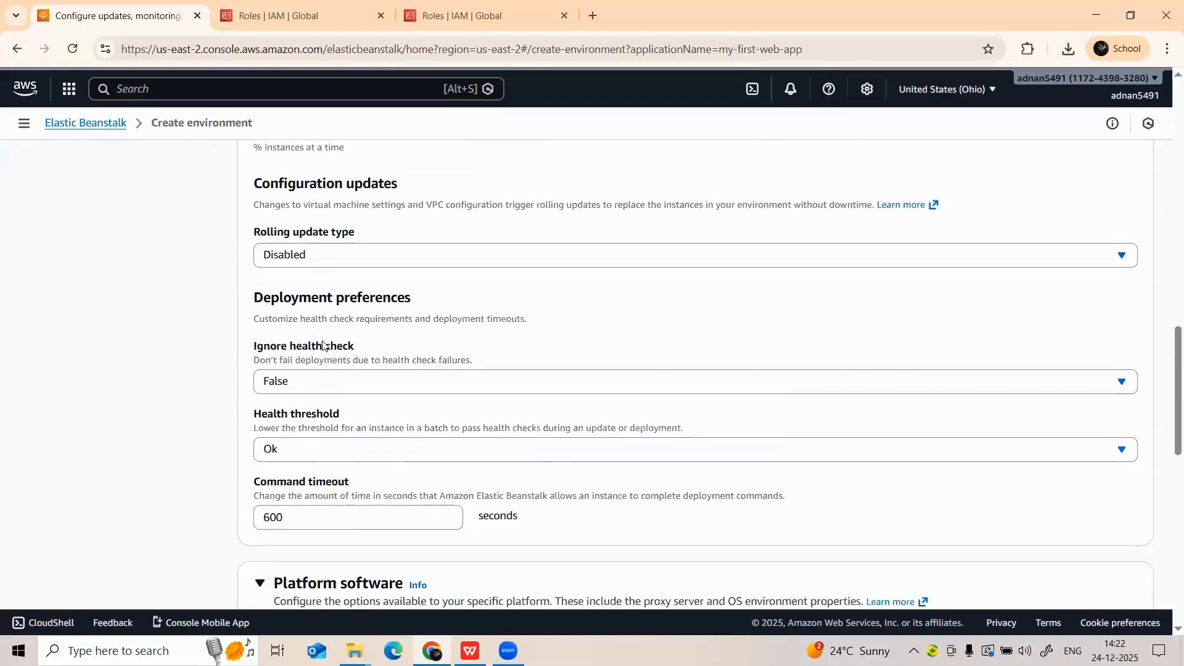
pyautogui.scroll(-9, 322, 345)
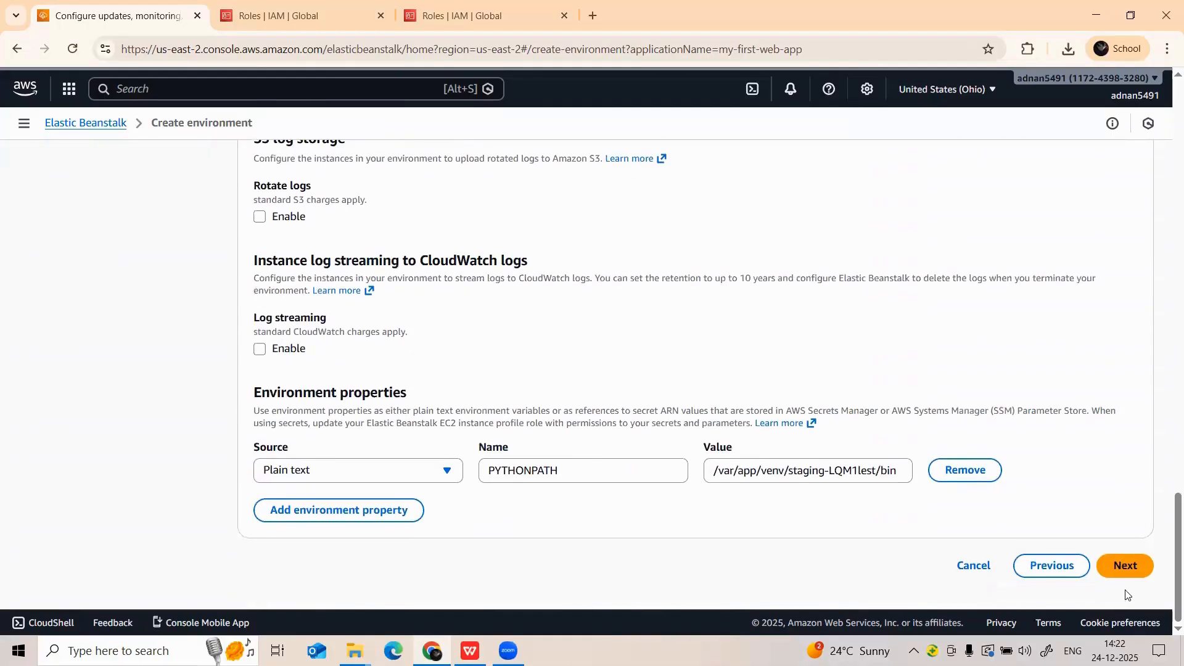
pyautogui.click(1093, 568)
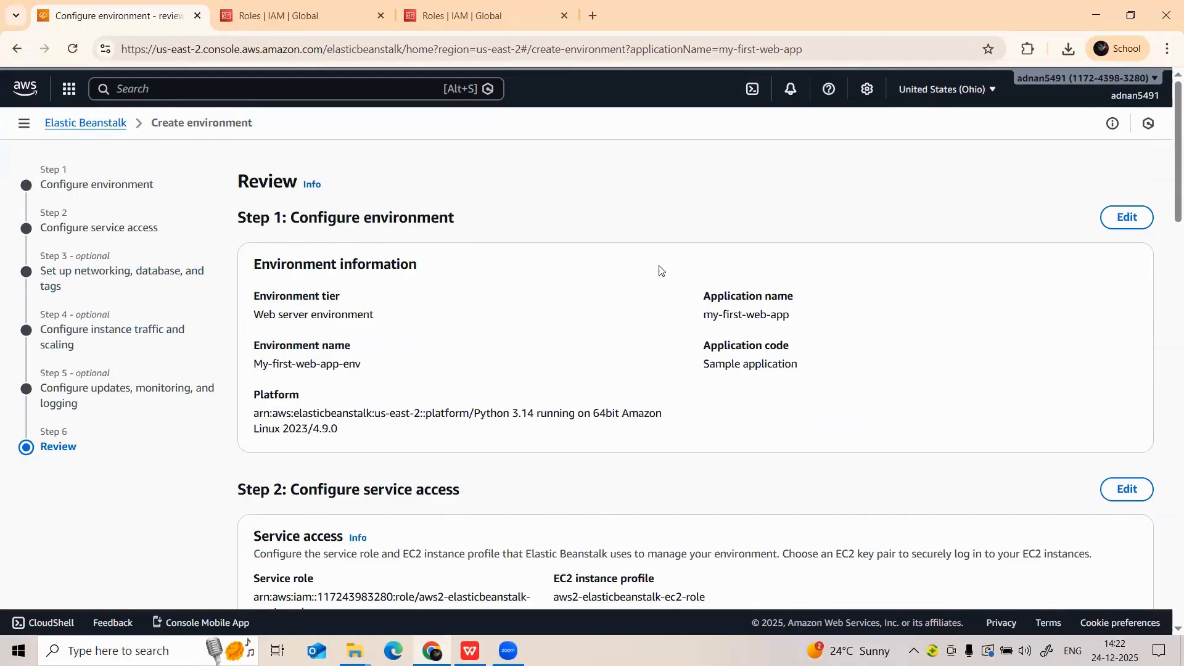
# Step: Review the configuration summary, create the environment, and check its launch events
pyautogui.scroll(-3, 538, 261)
pyautogui.scroll(-15, 479, 262)
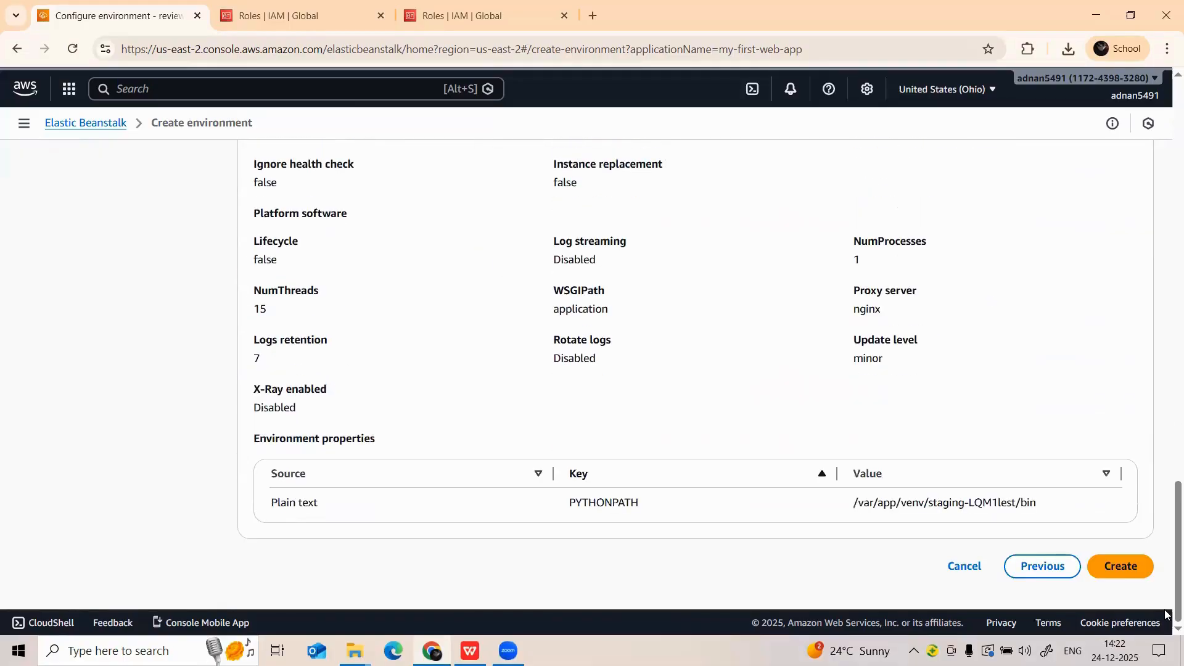
pyautogui.click(1119, 566)
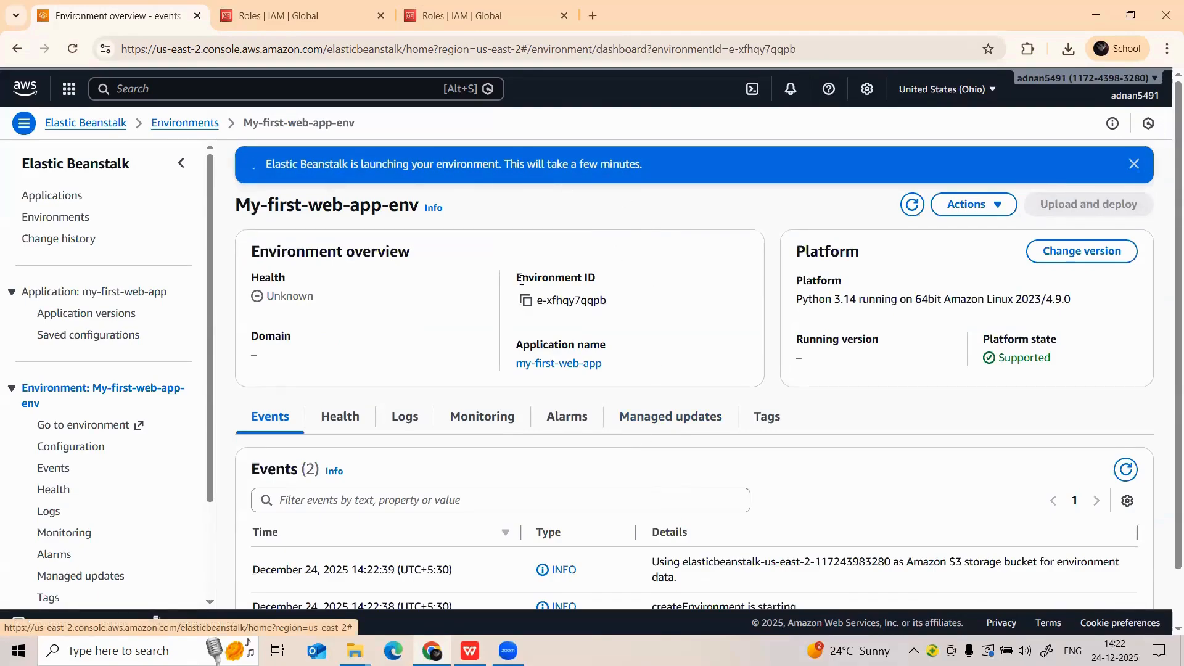
pyautogui.scroll(-1, 487, 284)
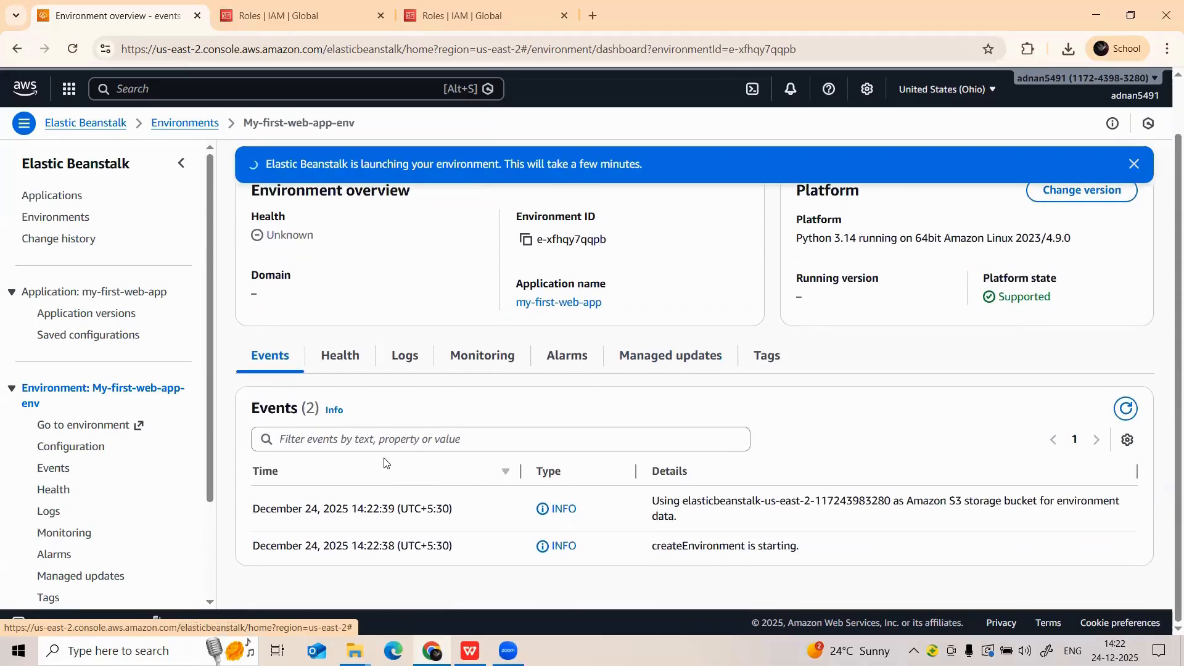
pyautogui.scroll(1, 565, 425)
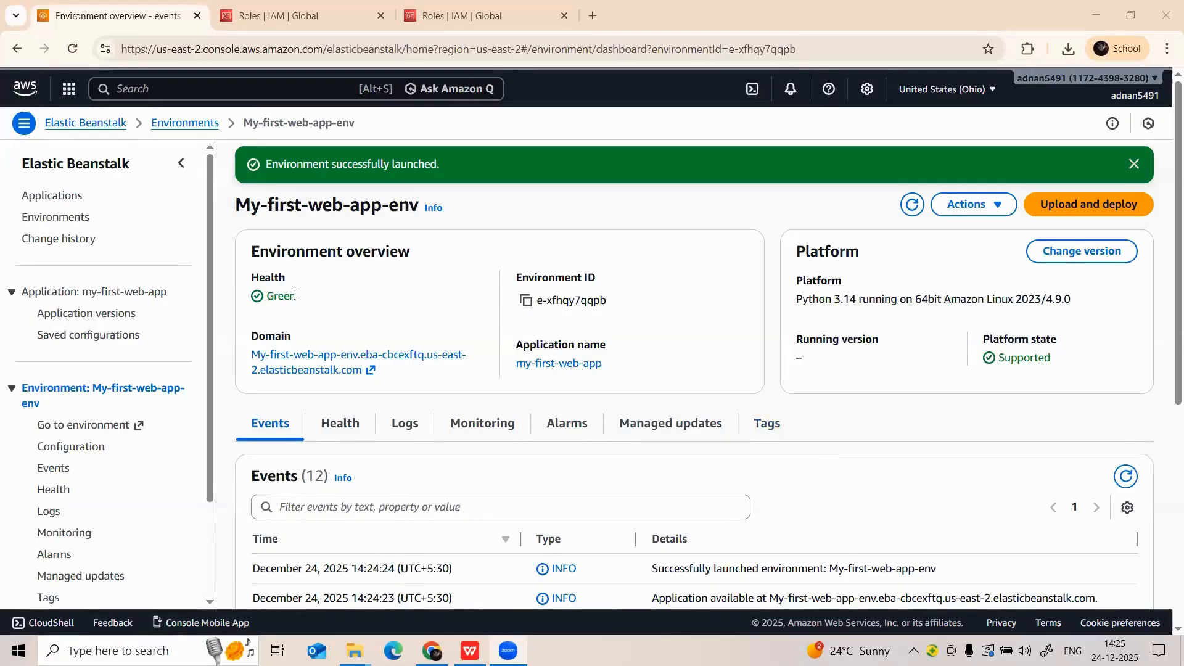
# Step: Open the launched environment's domain and look through the sample Python application's web page
pyautogui.click(287, 364)
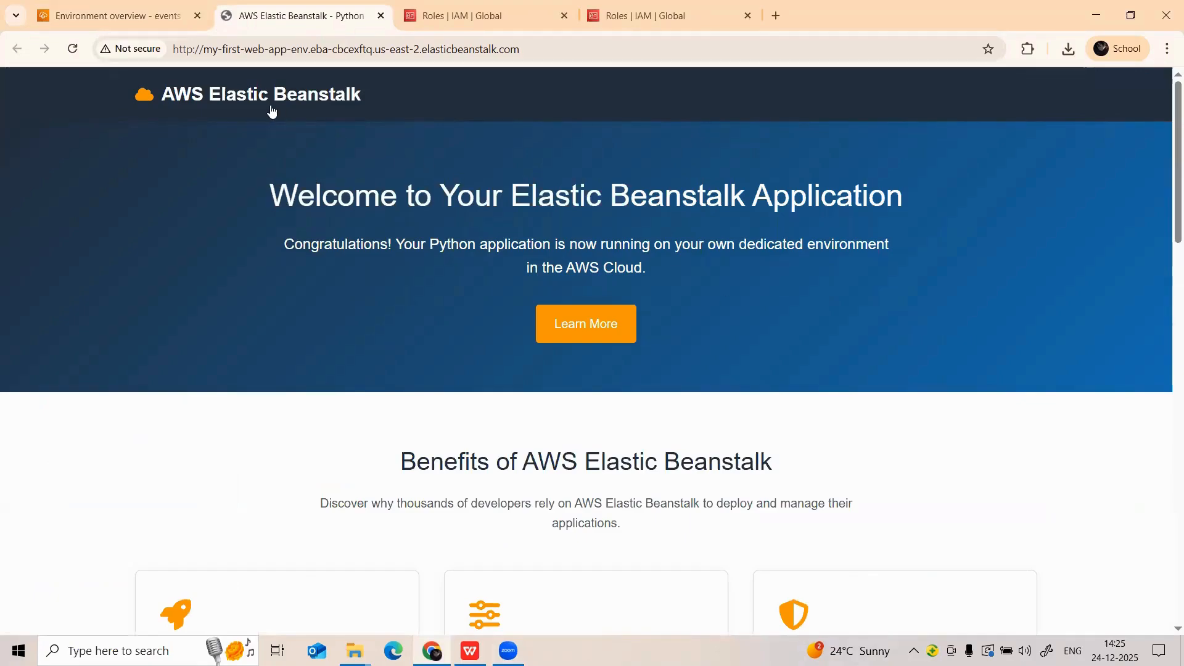
pyautogui.scroll(-5, 628, 254)
pyautogui.scroll(-10, 627, 254)
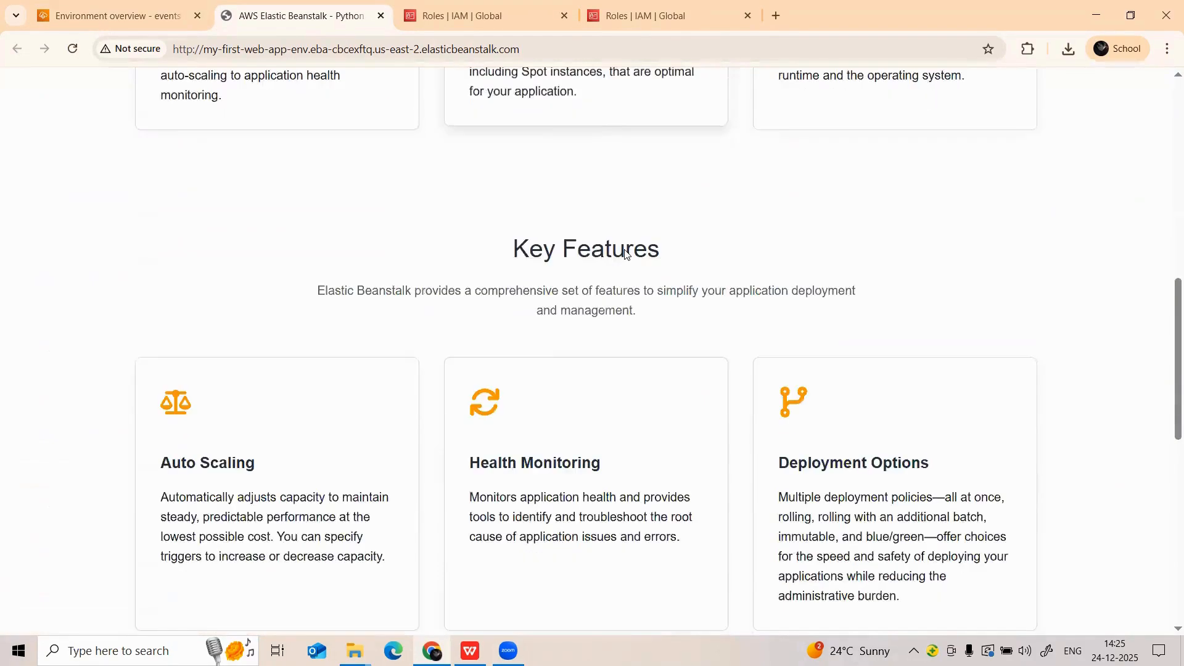
pyautogui.scroll(15, 623, 256)
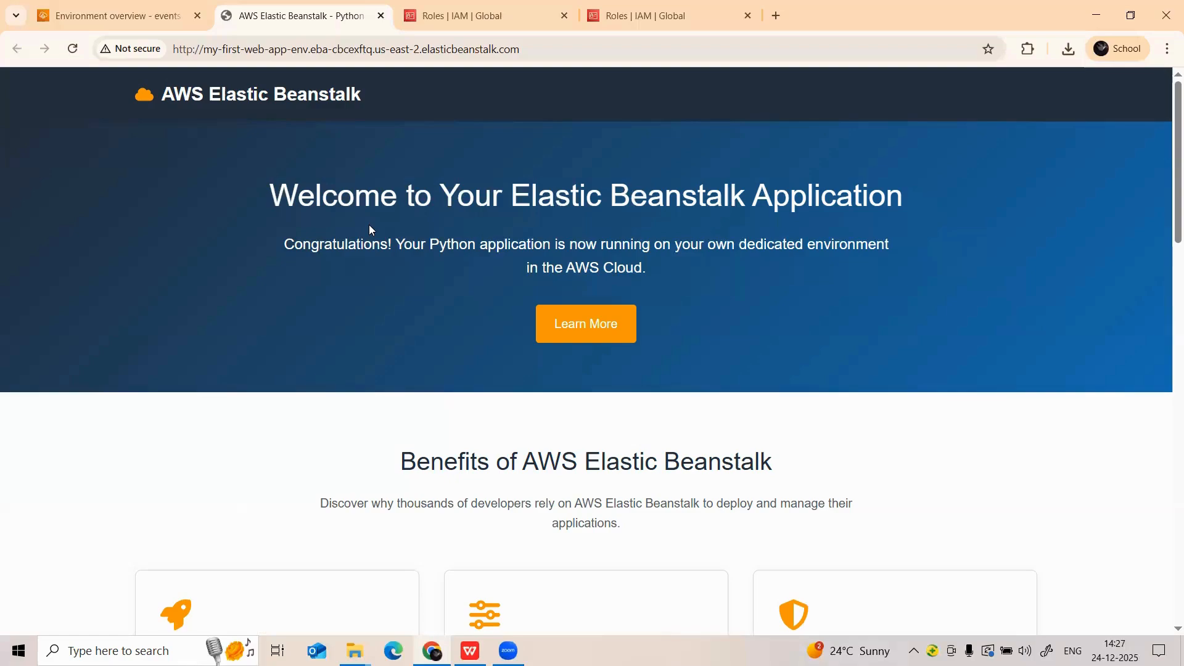
pyautogui.click(919, 605)
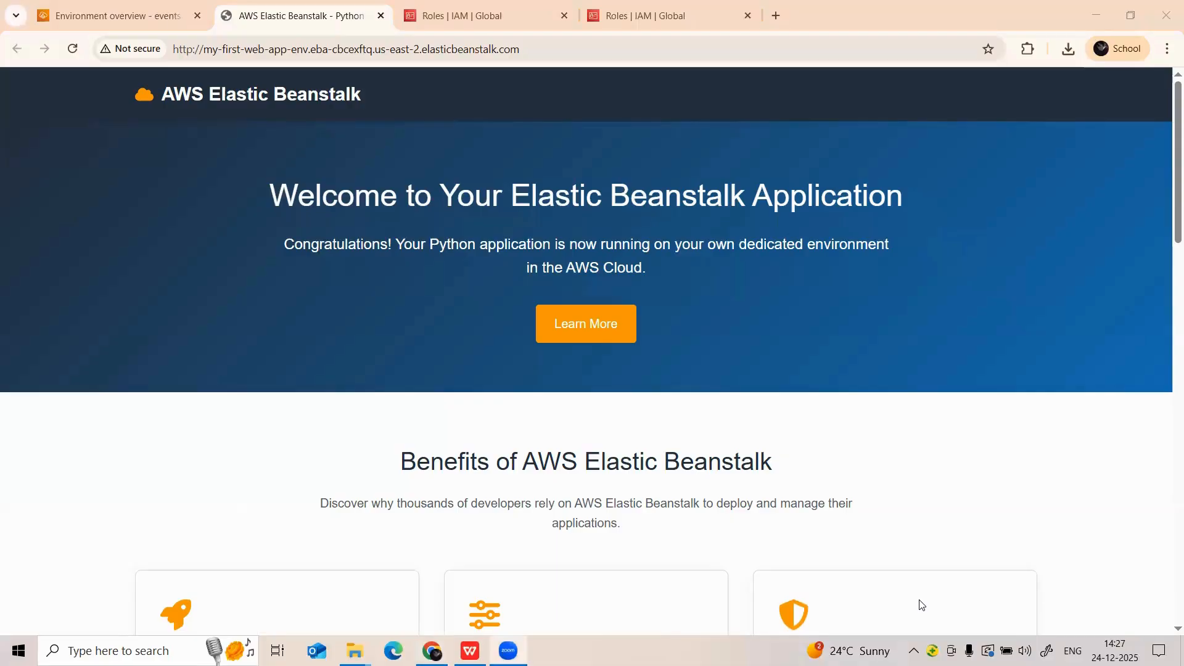